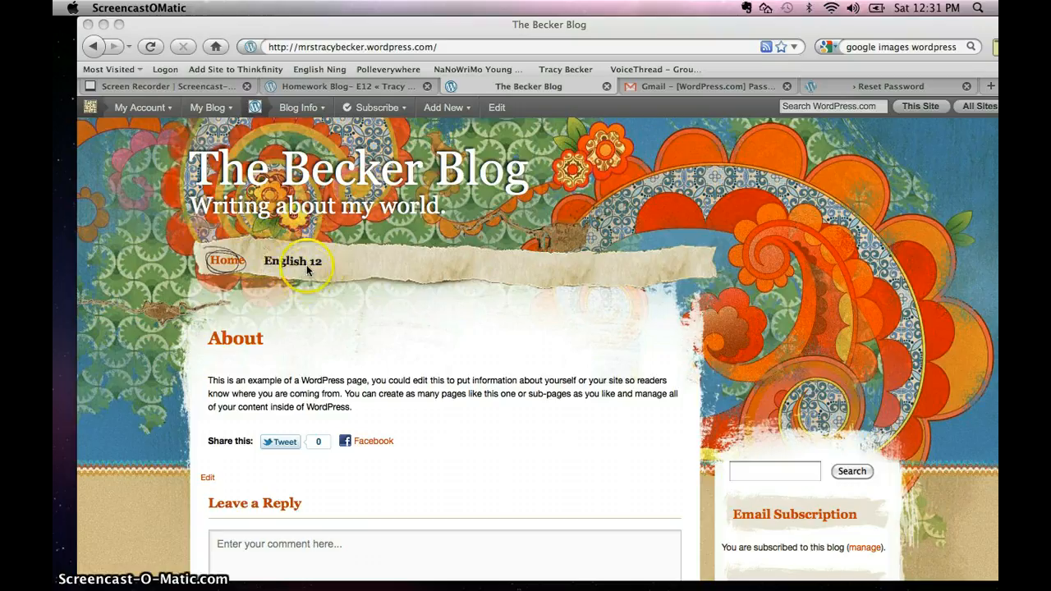
Step: Open the blog's English 12 page and look through its posts
click(305, 264)
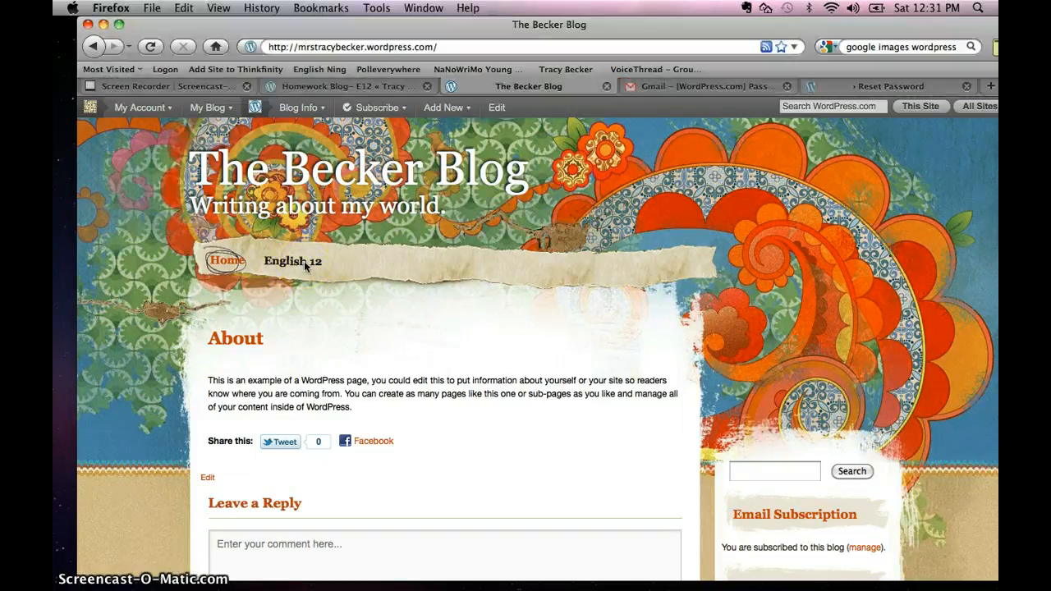
click(299, 264)
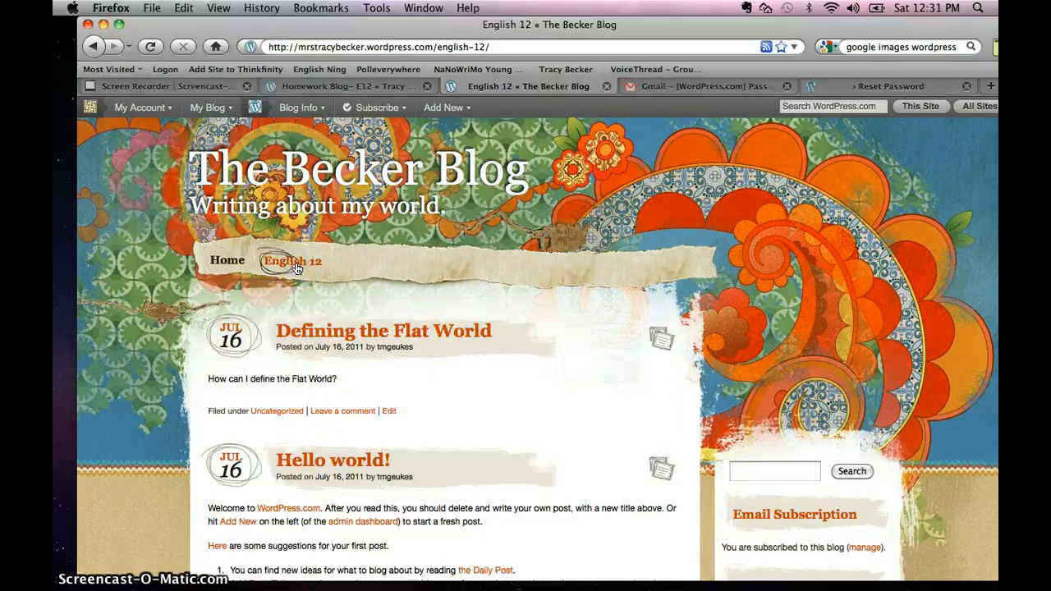
scroll(345, 333, down, 5)
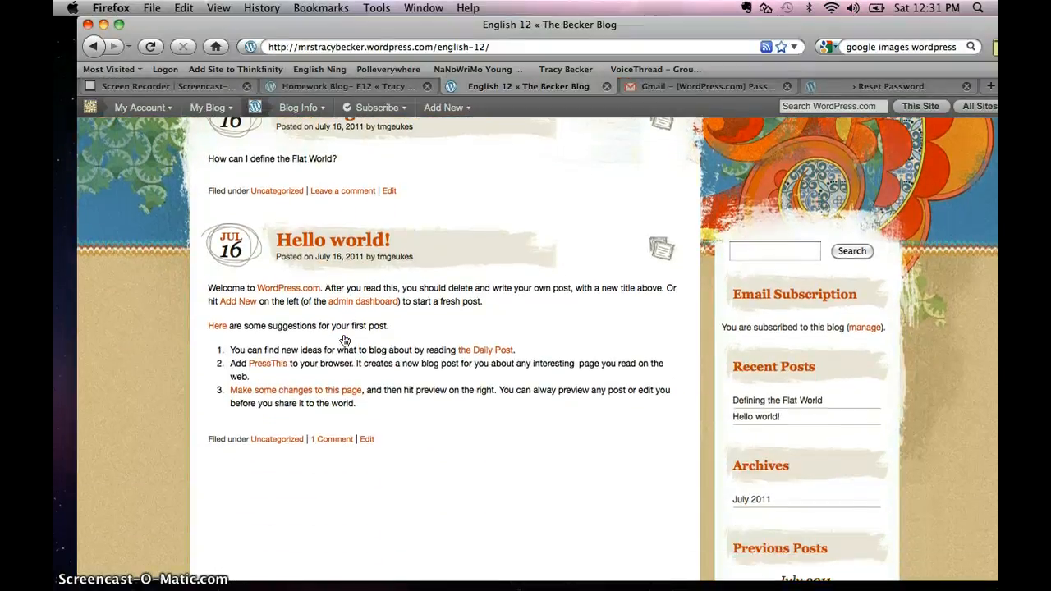
scroll(344, 339, up, 4)
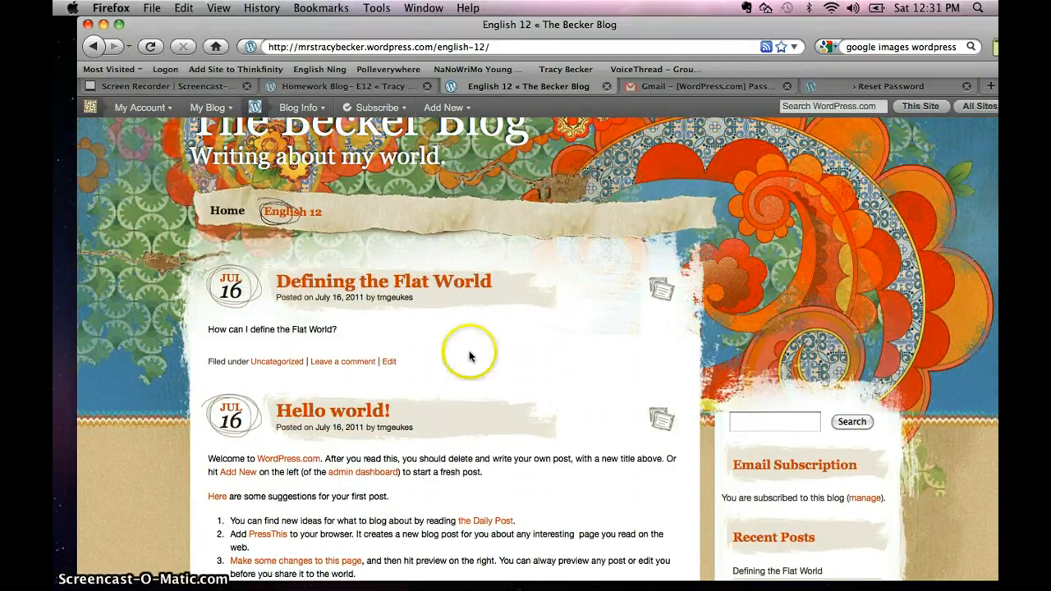
scroll(502, 337, up, 1)
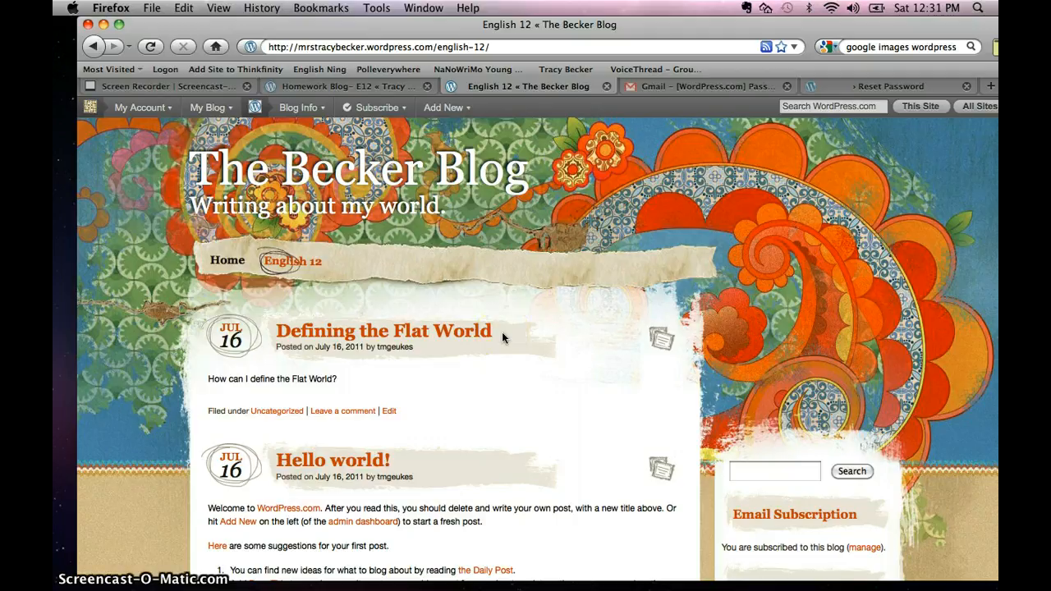
Step: Switch to the existing class site and open Unit One Handouts and Assignments under English 12, Unit One
click(329, 90)
mouse_move(343, 190)
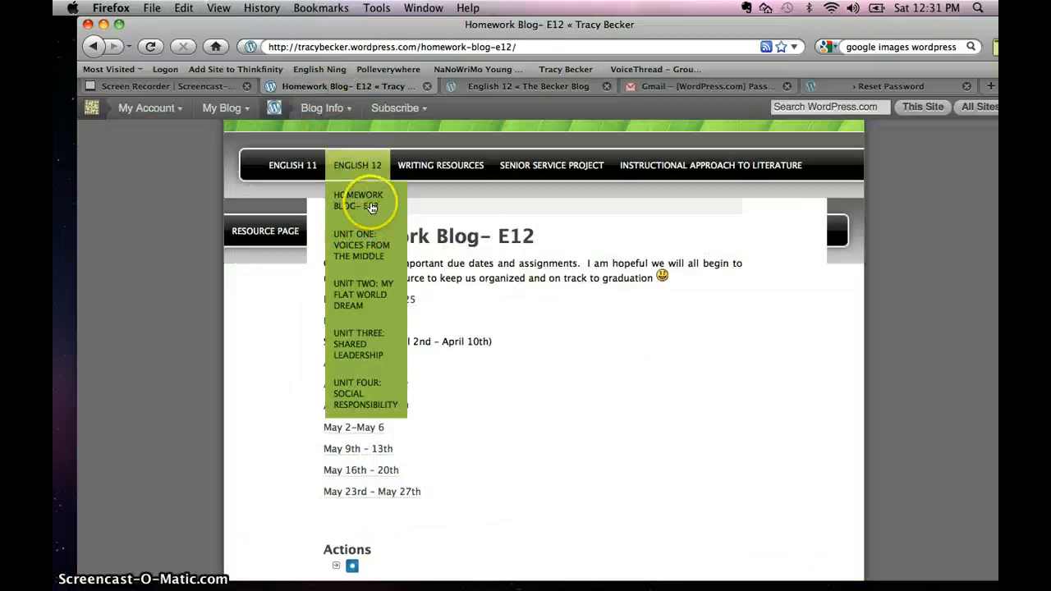
mouse_move(370, 245)
click(441, 265)
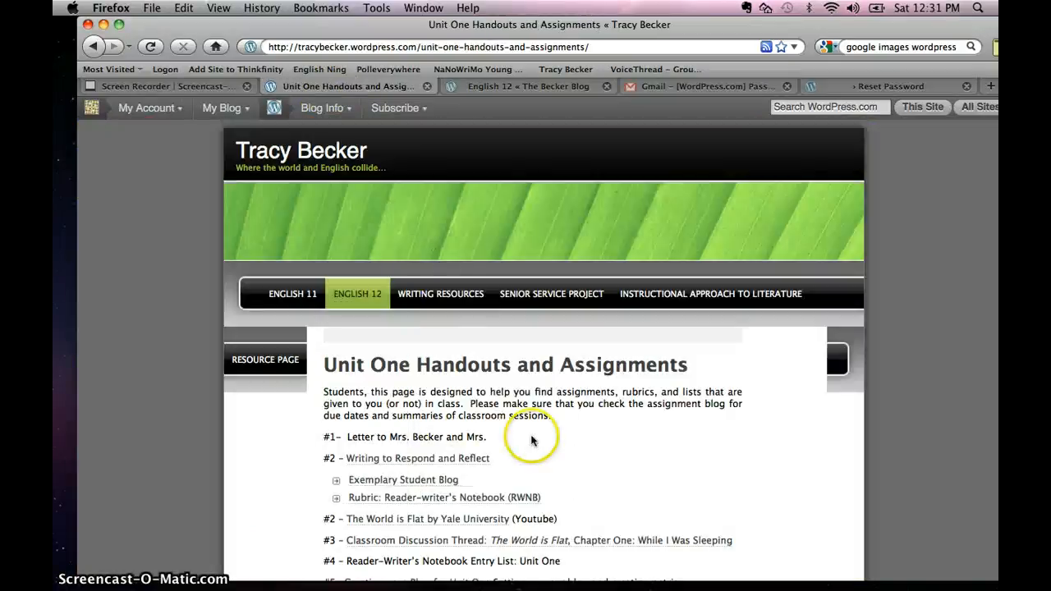
Step: View the Exemplary Student Blog linked in the Unit One handouts, then return to the handouts page
click(441, 483)
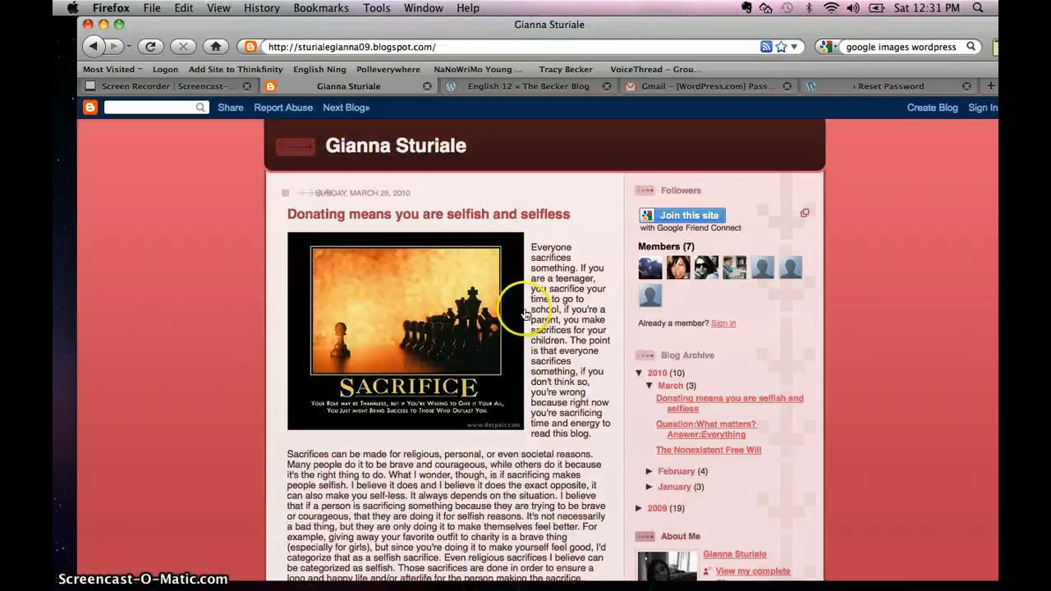
scroll(563, 264, down, 3)
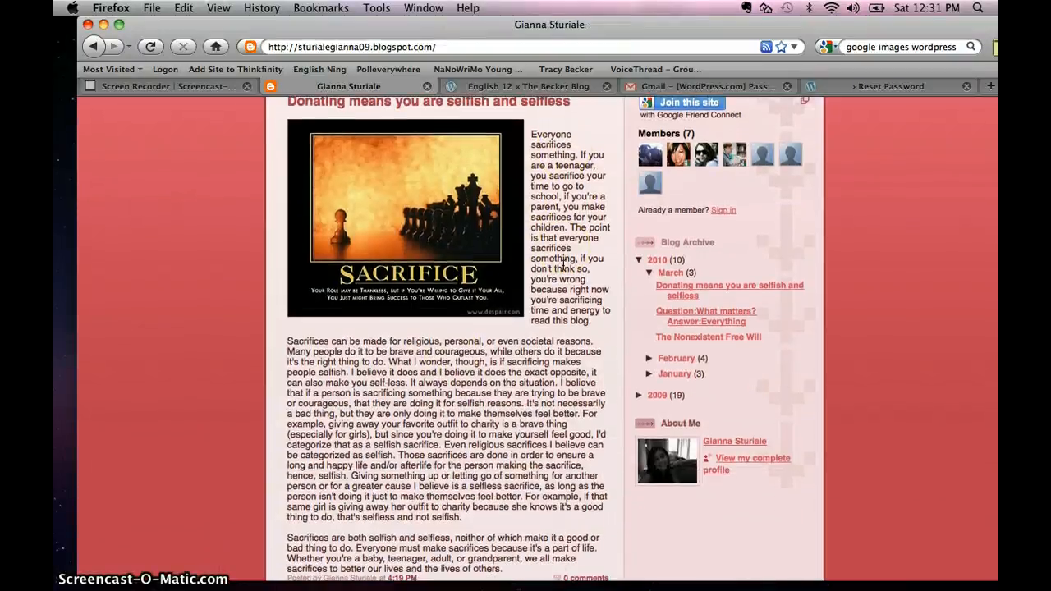
scroll(563, 265, up, 2)
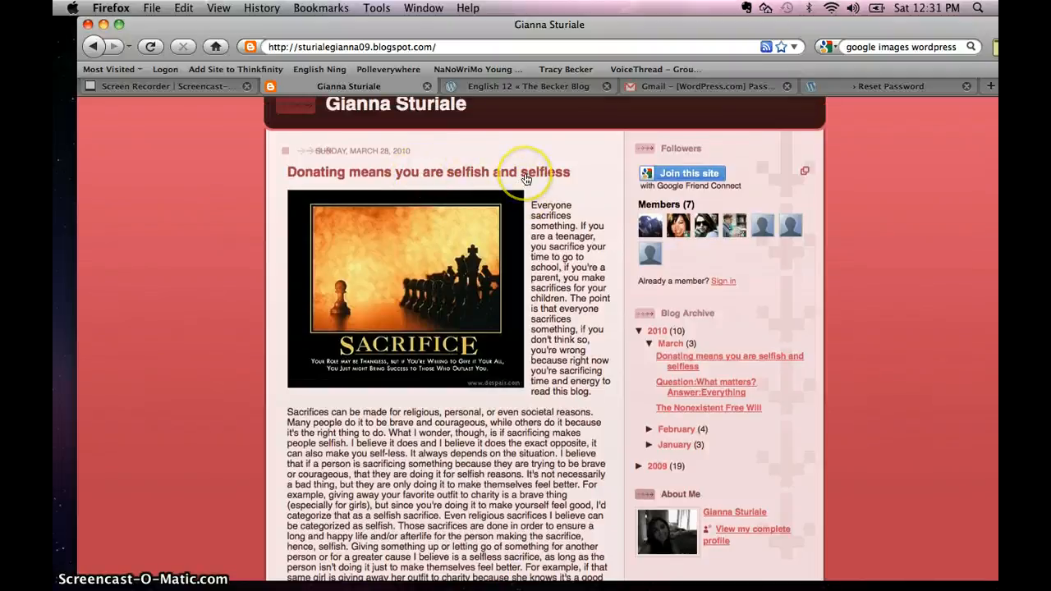
click(94, 47)
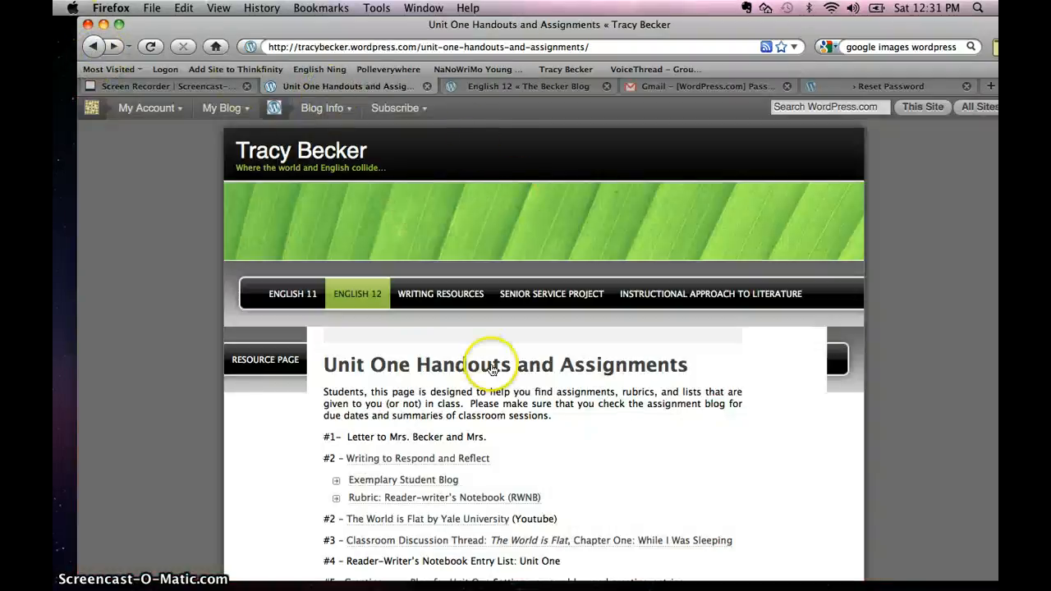
Step: Open the English 12 Homework Blog page and its March 21–March 25 entry
mouse_move(354, 316)
mouse_move(357, 371)
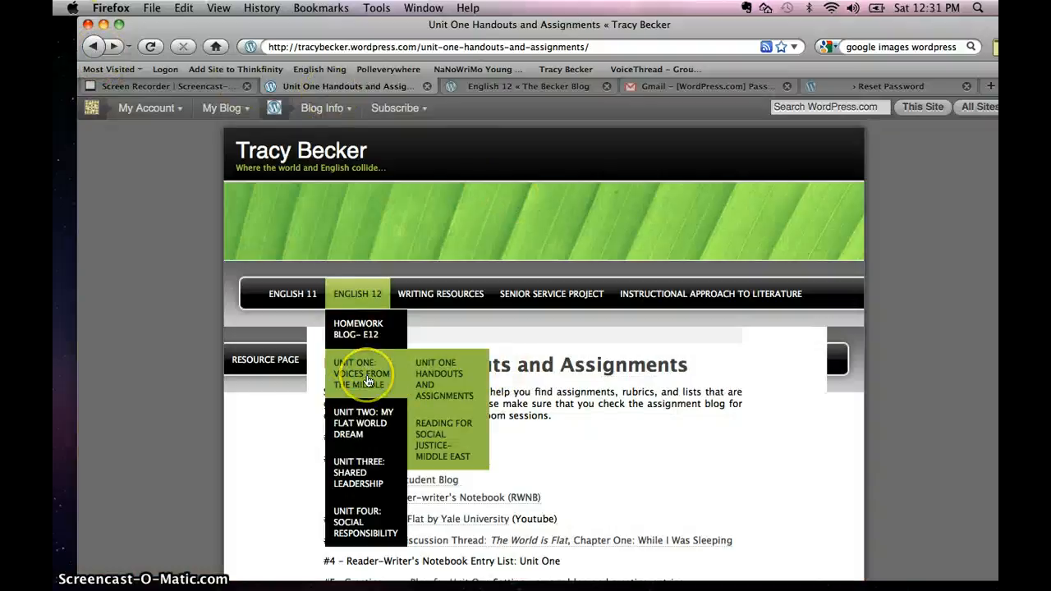
click(367, 329)
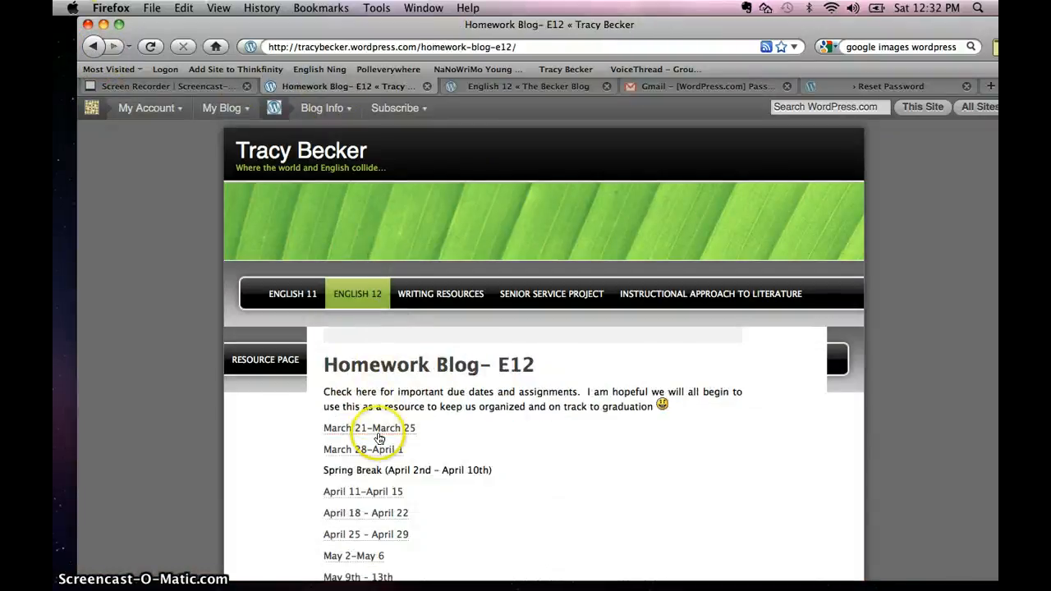
click(379, 433)
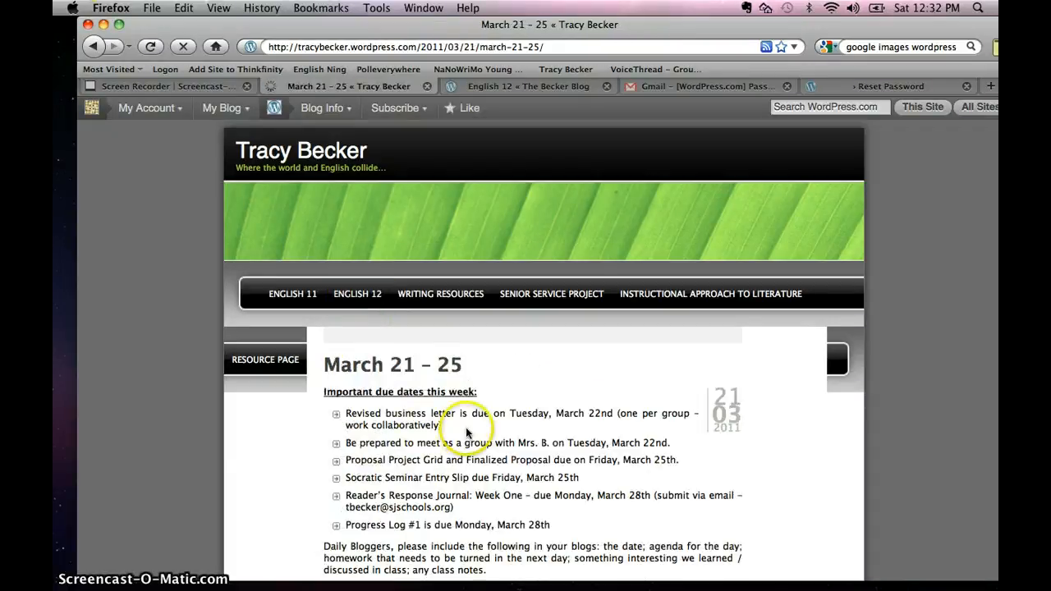
Step: Examine the March 21 – 25 post's due dates, the list of weekly bloggers and the students' daily responses
scroll(466, 427, down, 4)
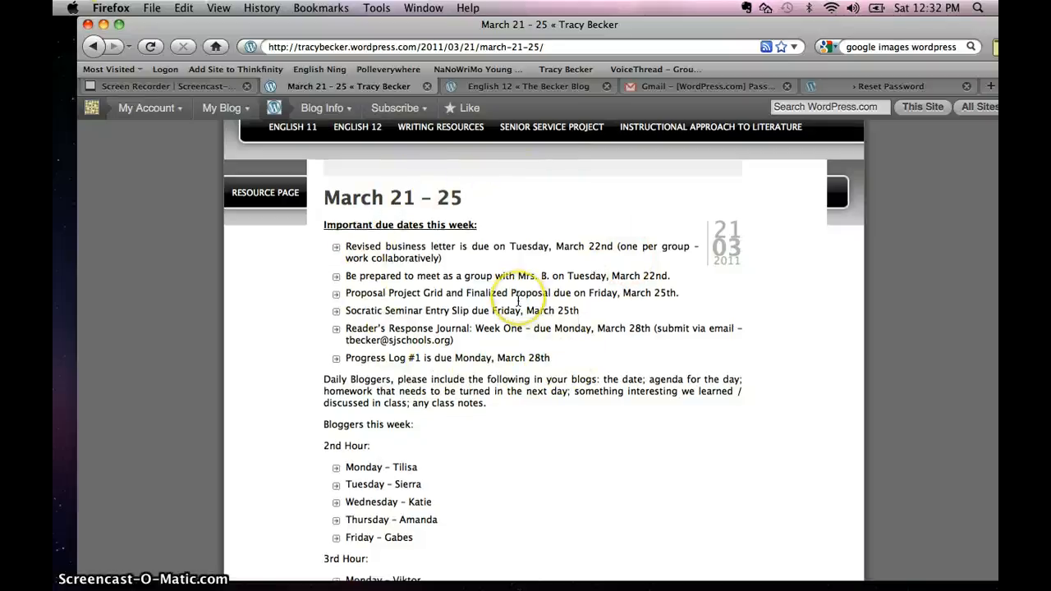
scroll(518, 300, down, 10)
scroll(518, 301, down, 14)
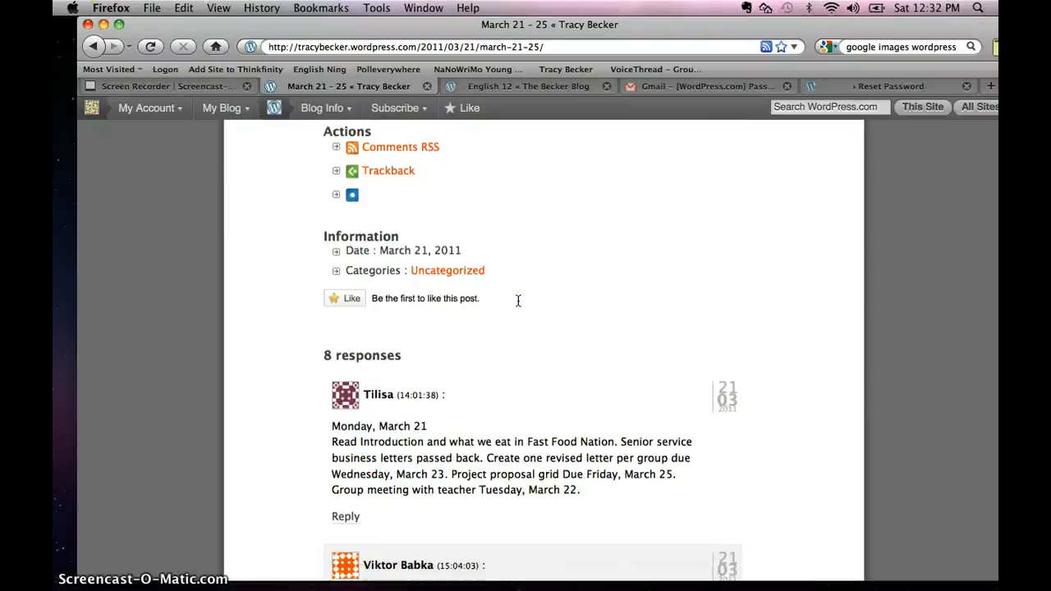
scroll(518, 300, up, 8)
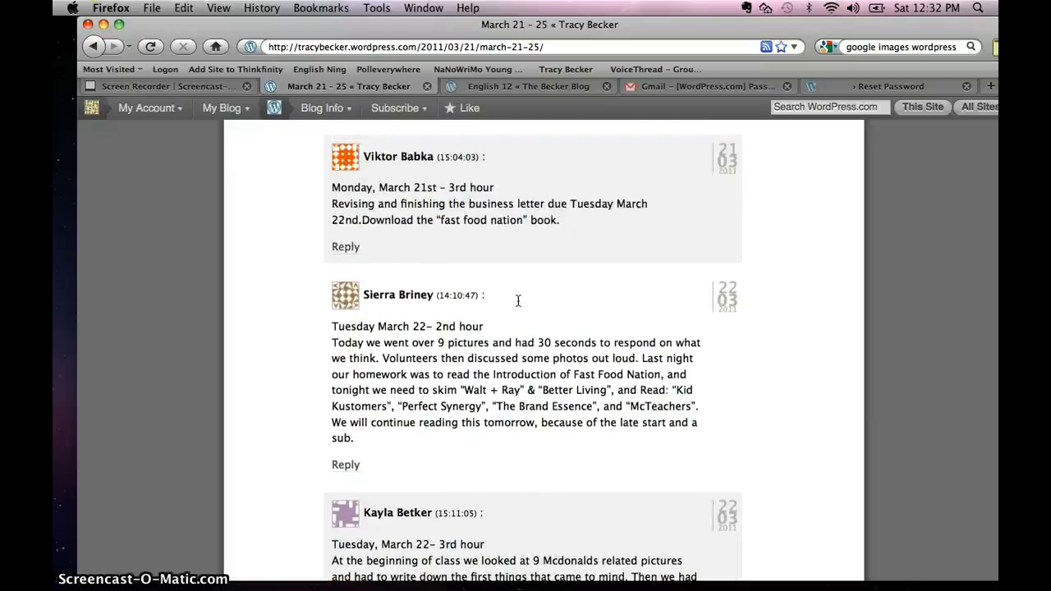
scroll(518, 301, down, 12)
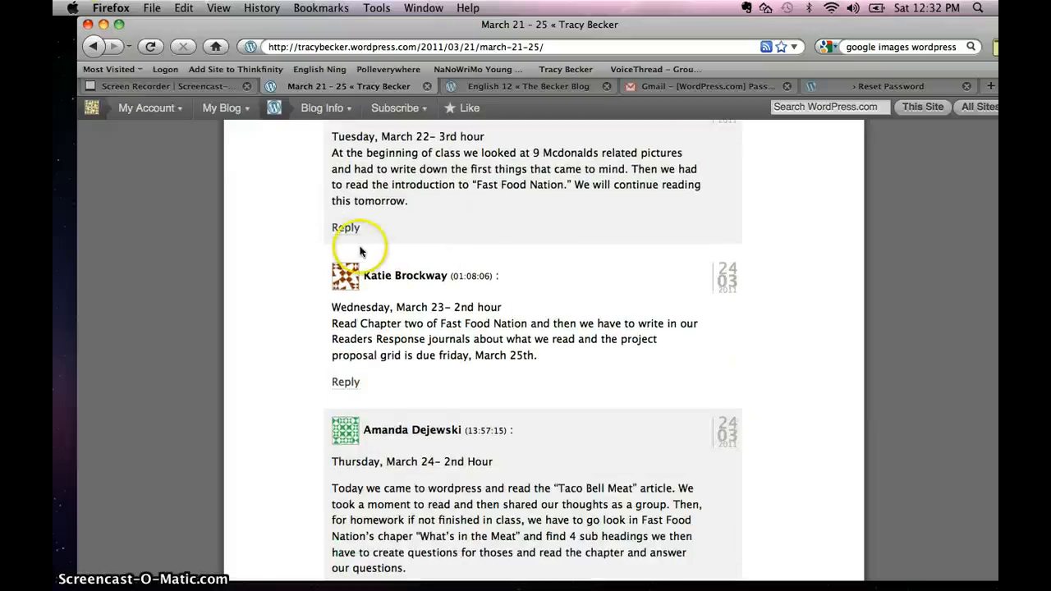
scroll(472, 255, down, 1)
scroll(472, 255, down, 7)
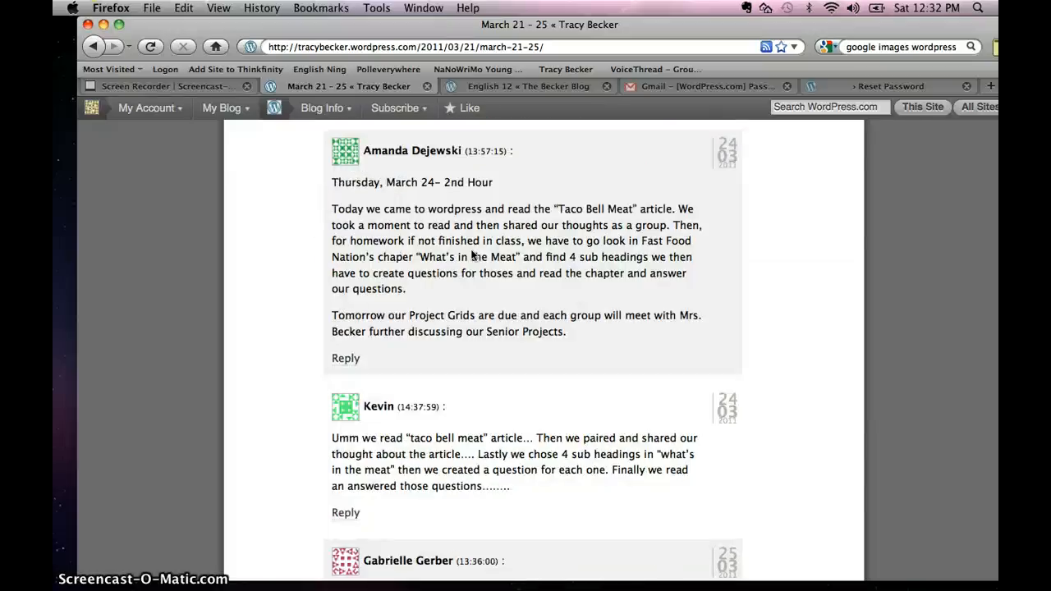
click(339, 255)
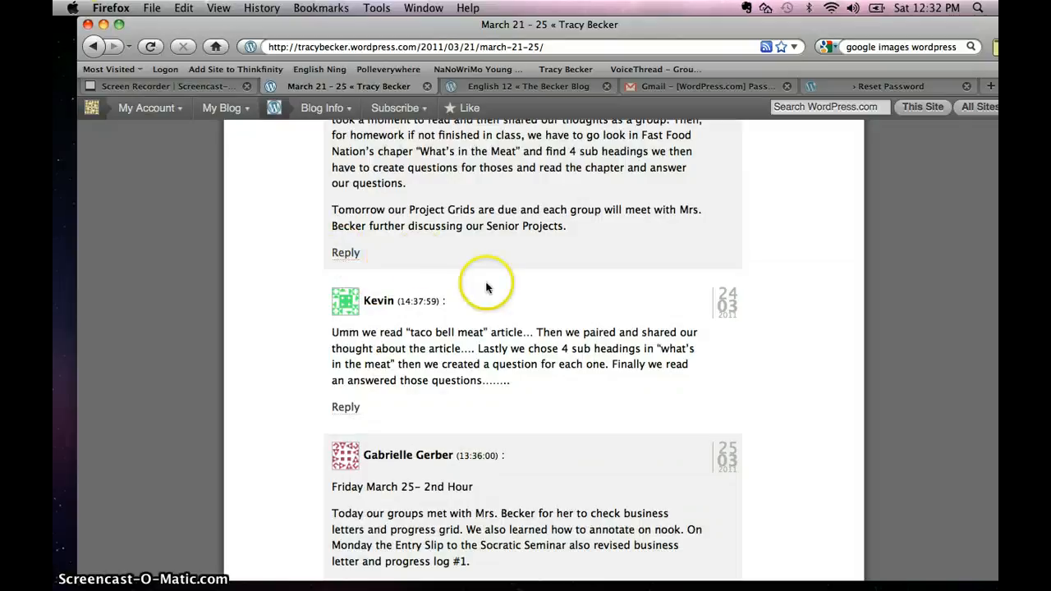
scroll(369, 260, up, 3)
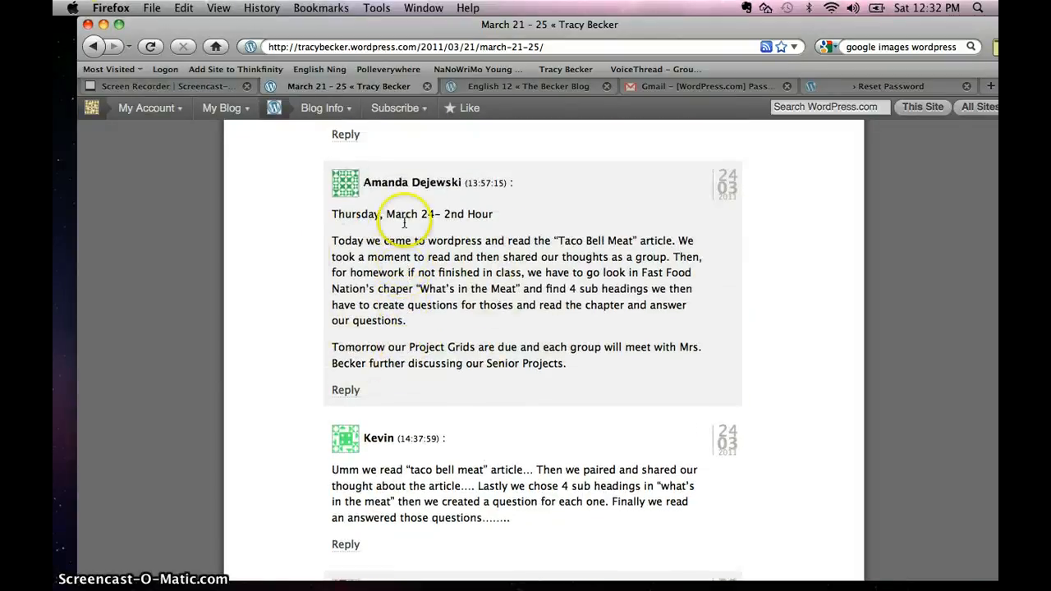
click(353, 393)
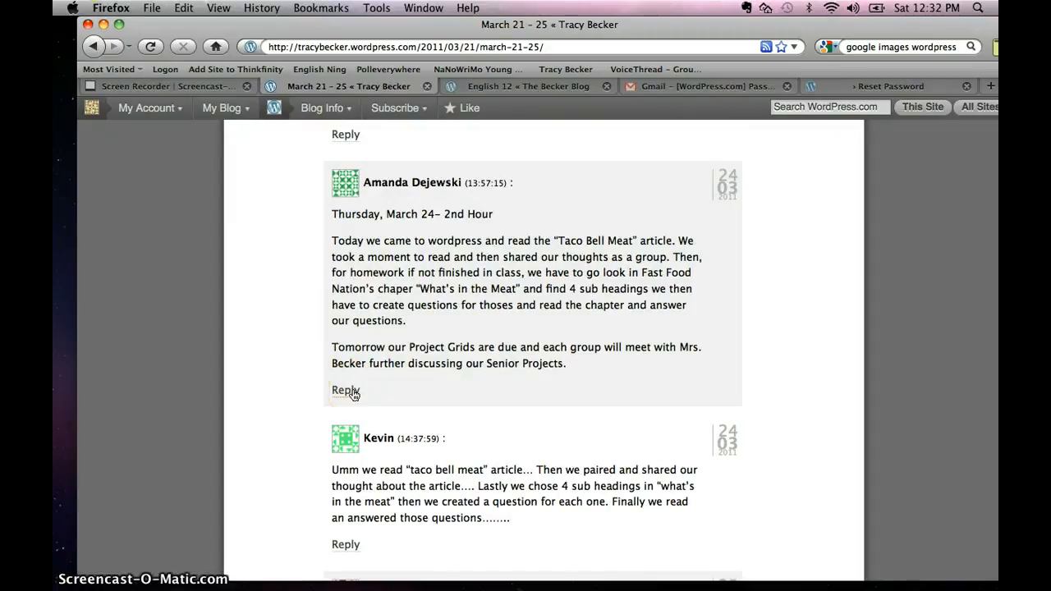
scroll(353, 395, up, 15)
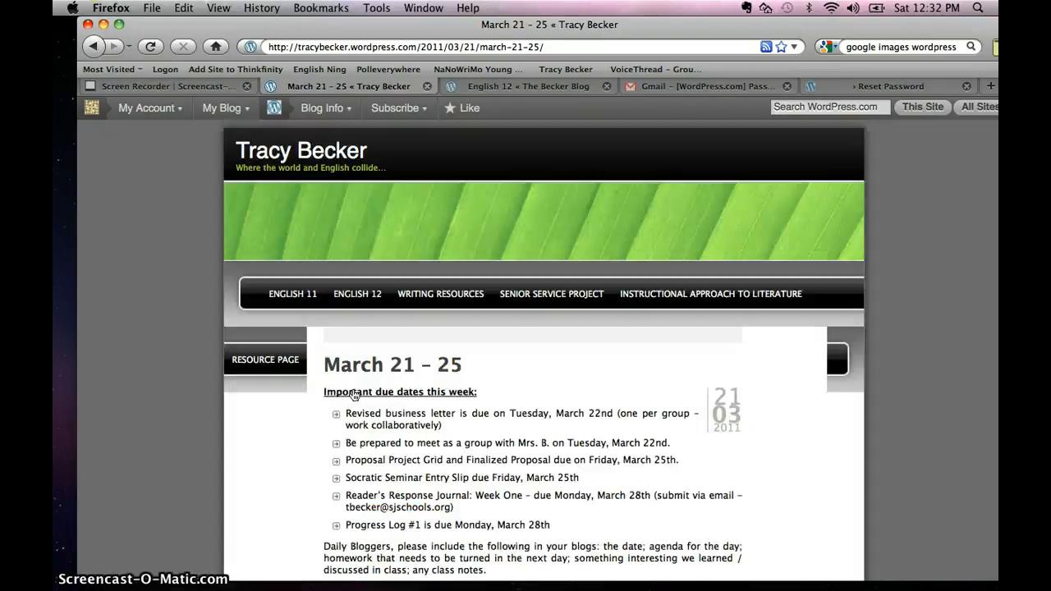
mouse_move(354, 297)
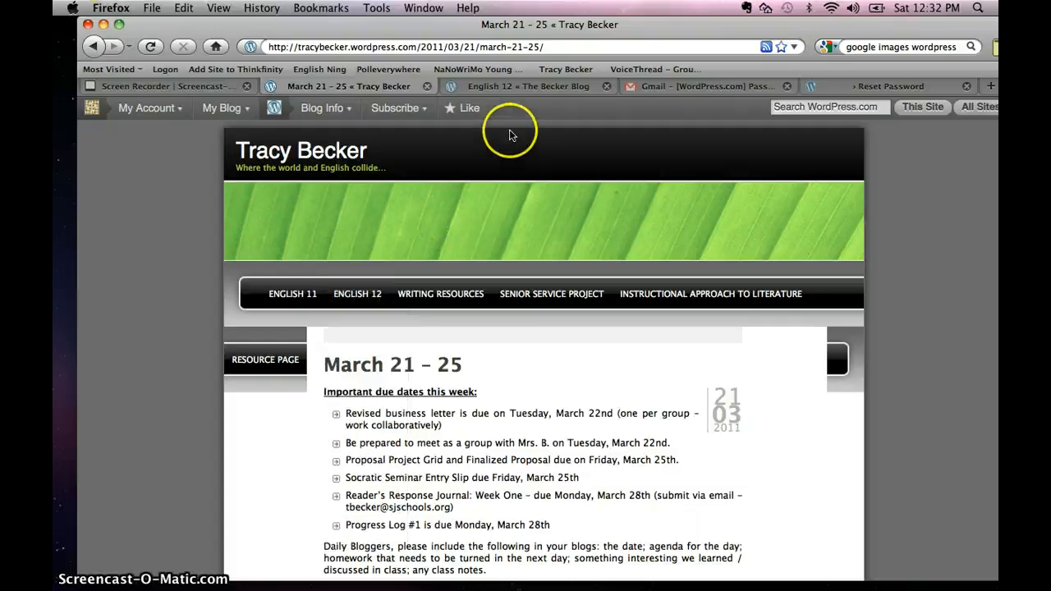
Step: Return to the English 12 page of the new blog and open the blog's administration Dashboard
click(514, 87)
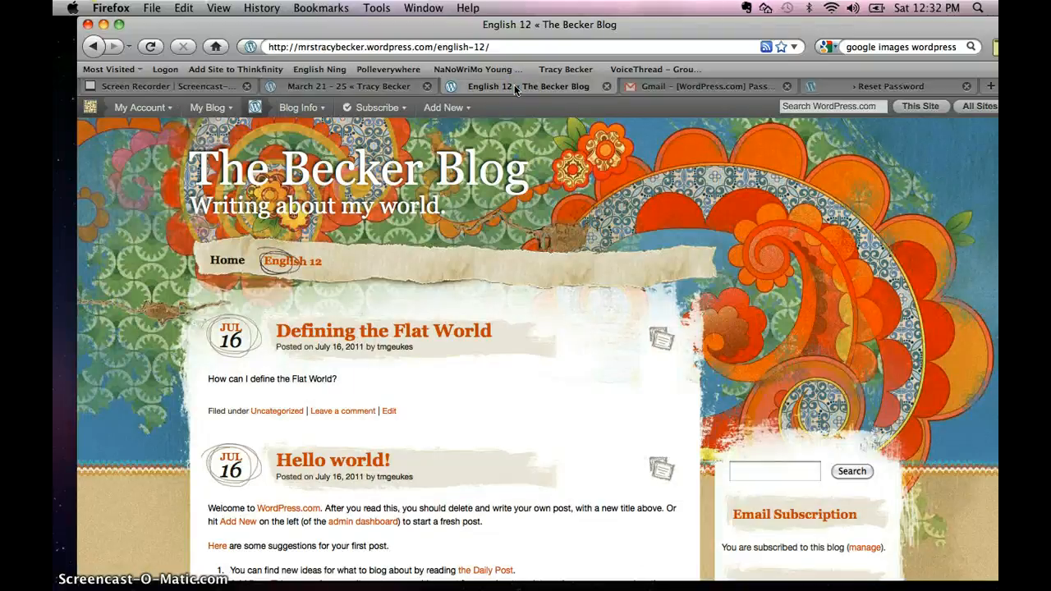
scroll(655, 321, down, 10)
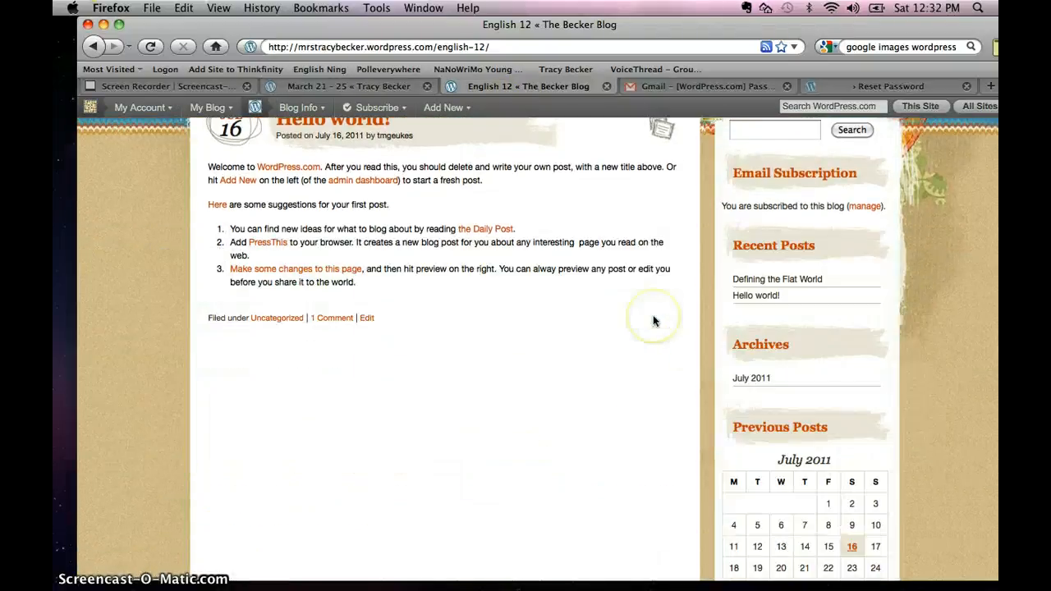
scroll(654, 320, up, 10)
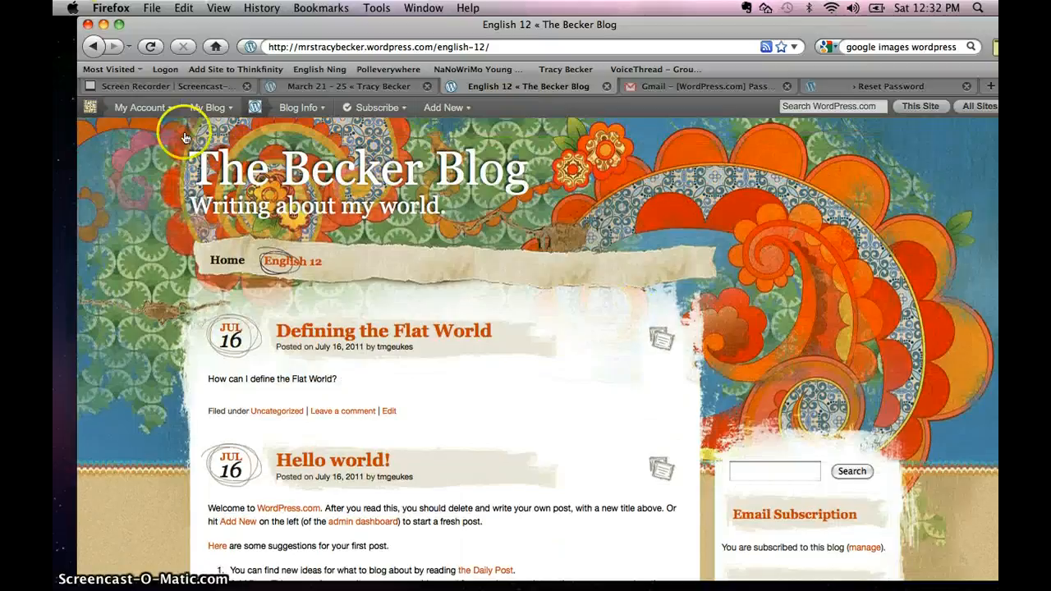
click(127, 111)
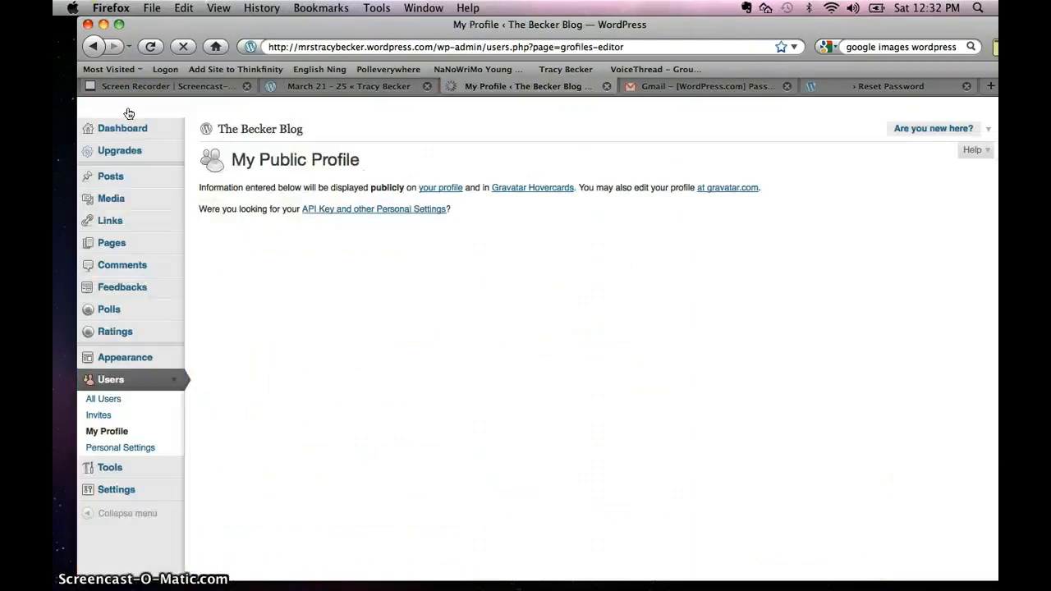
click(141, 129)
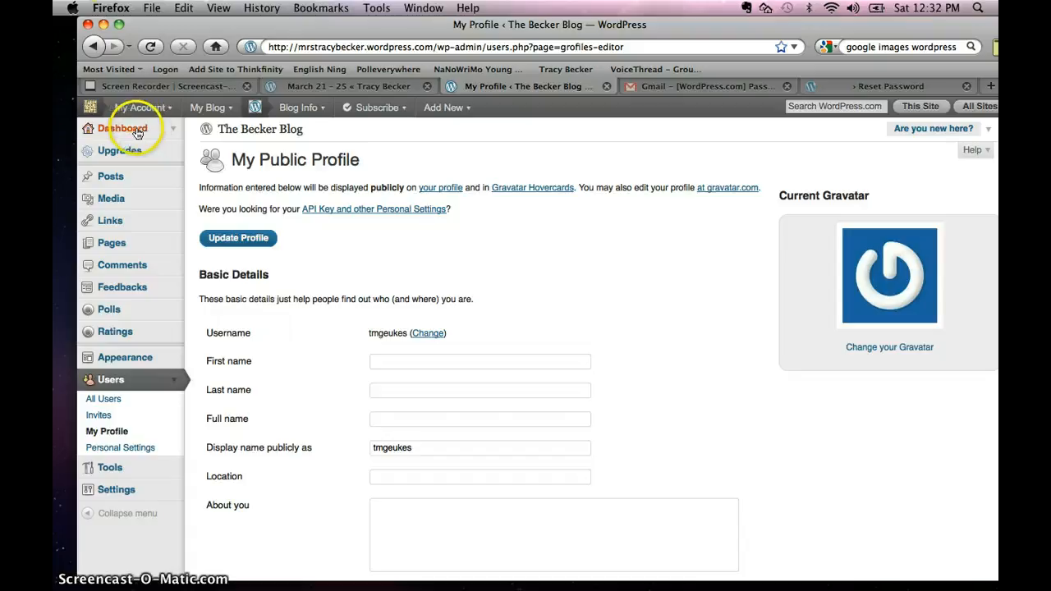
click(136, 131)
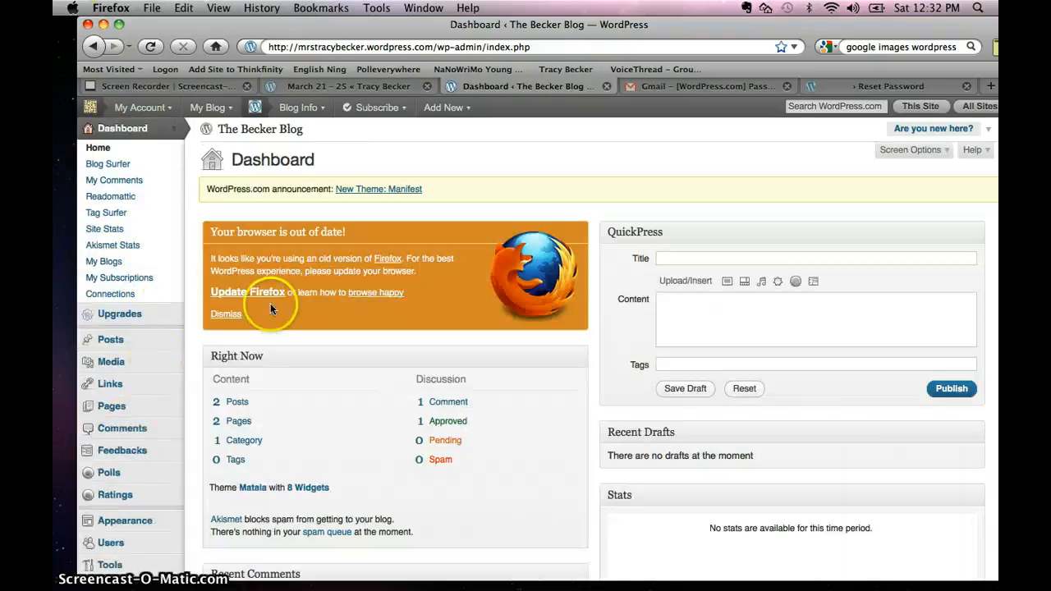
Step: Expand the Dashboard's Settings section and open the Reading settings
scroll(270, 303, down, 5)
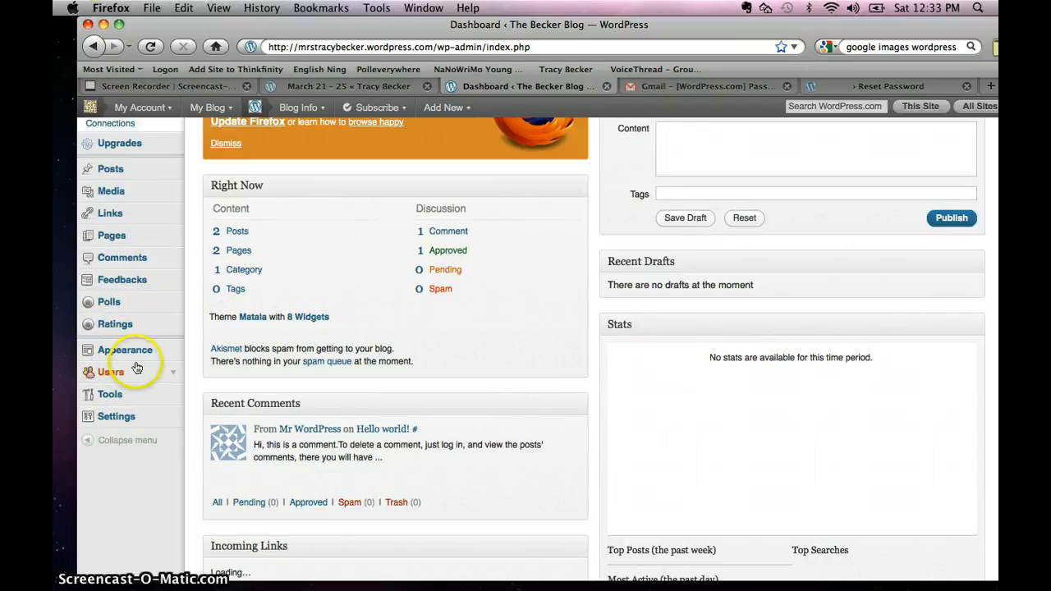
click(173, 419)
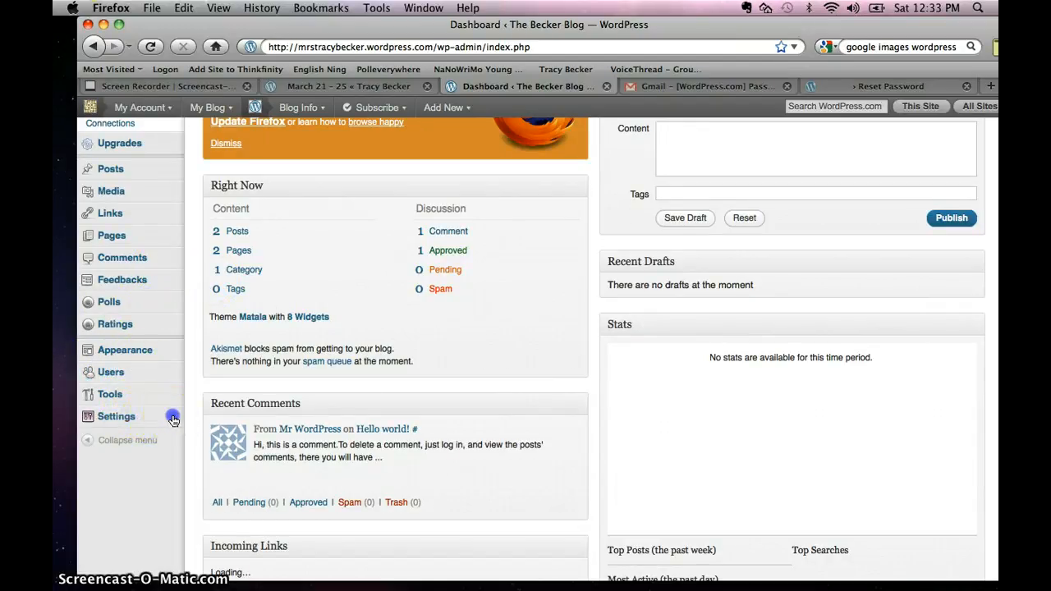
scroll(142, 420, down, 1)
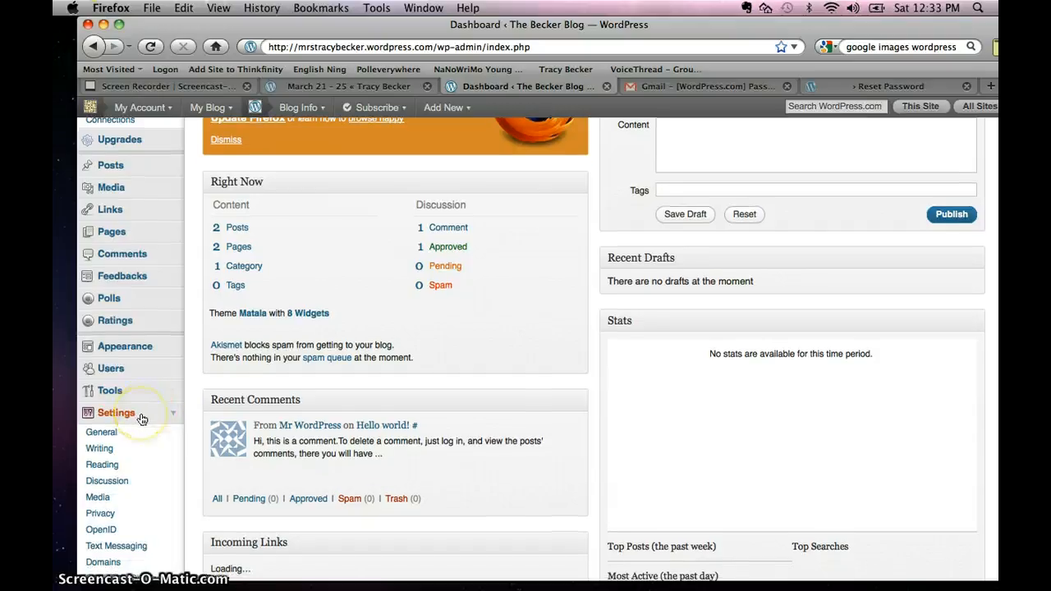
scroll(142, 420, down, 2)
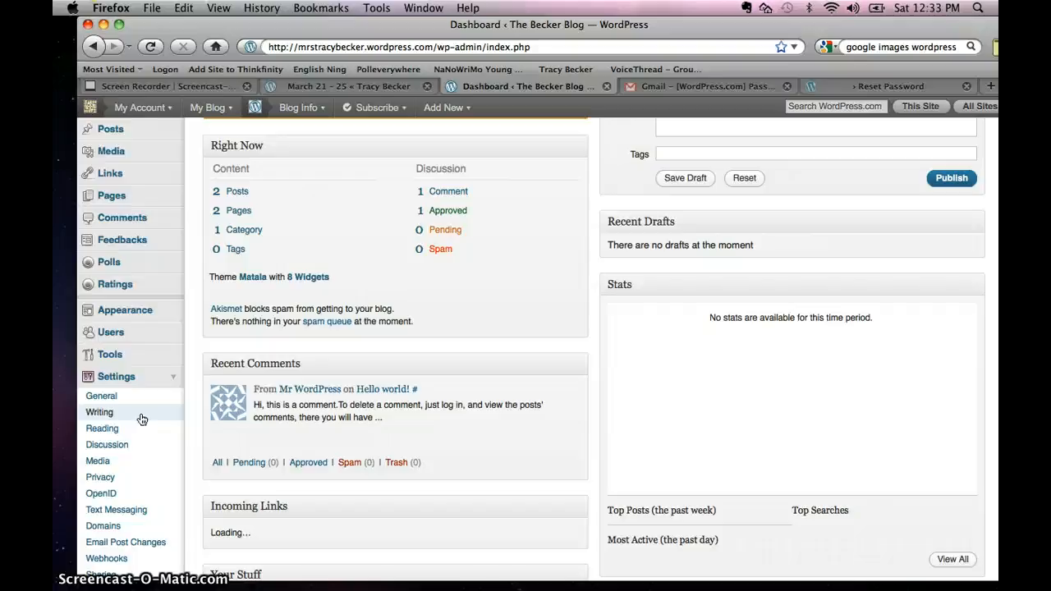
click(114, 432)
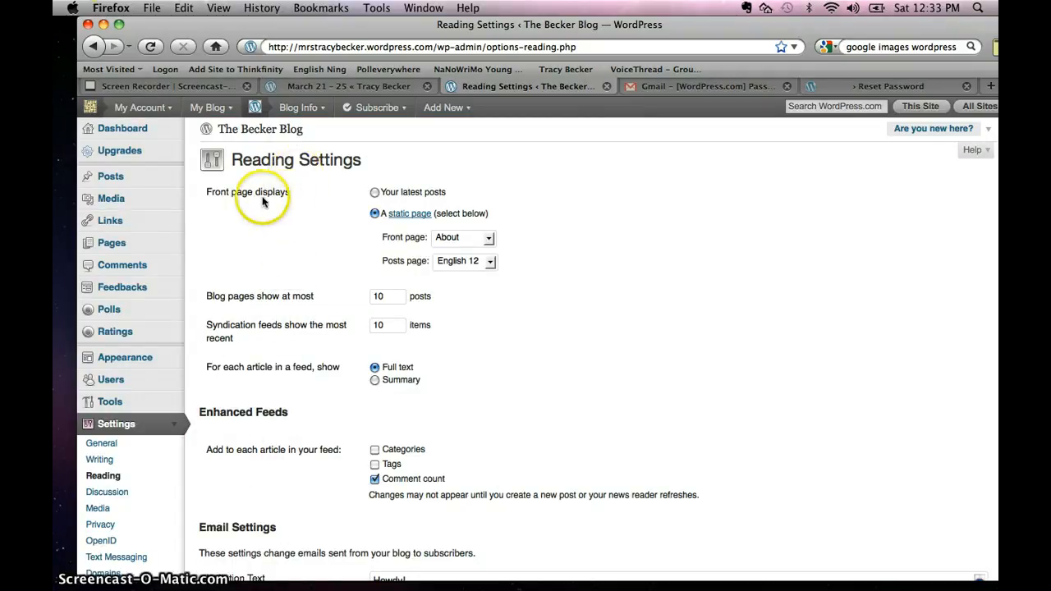
Step: Set the front page to display a static page, with About as the front page and English 12 as the posts page
click(375, 192)
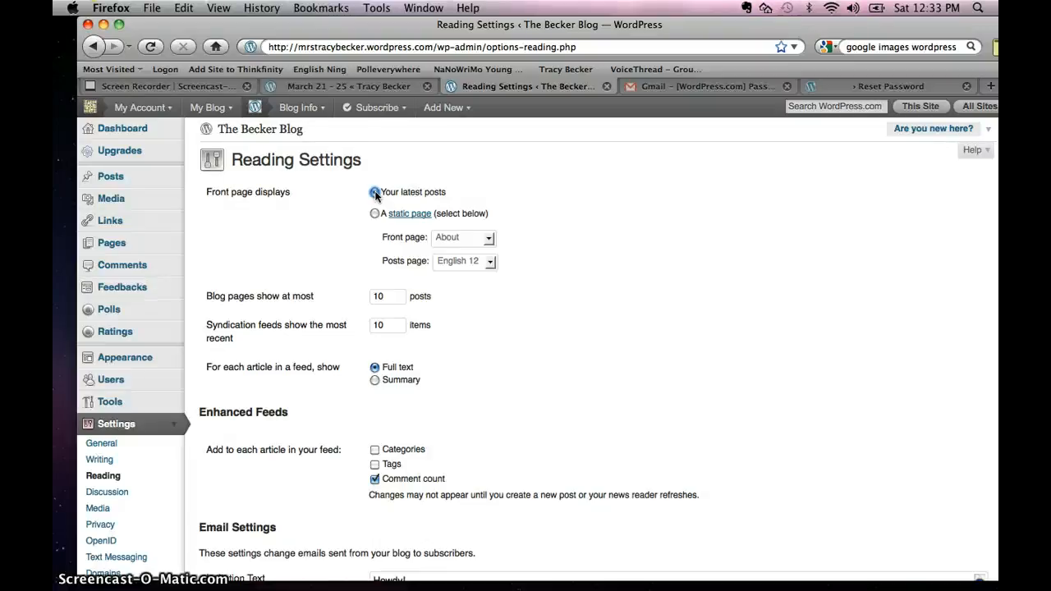
click(374, 214)
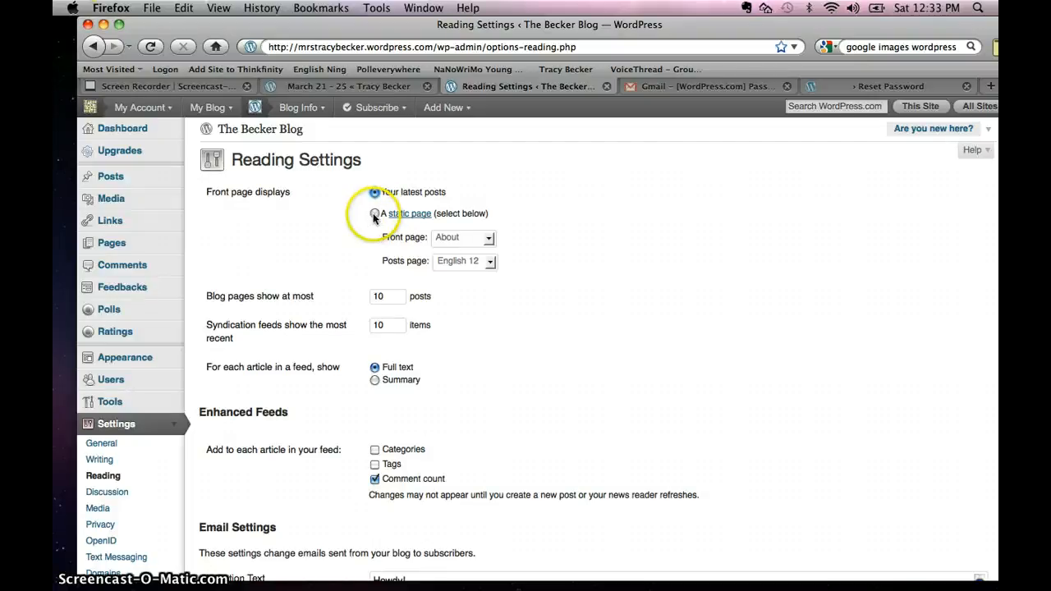
click(375, 215)
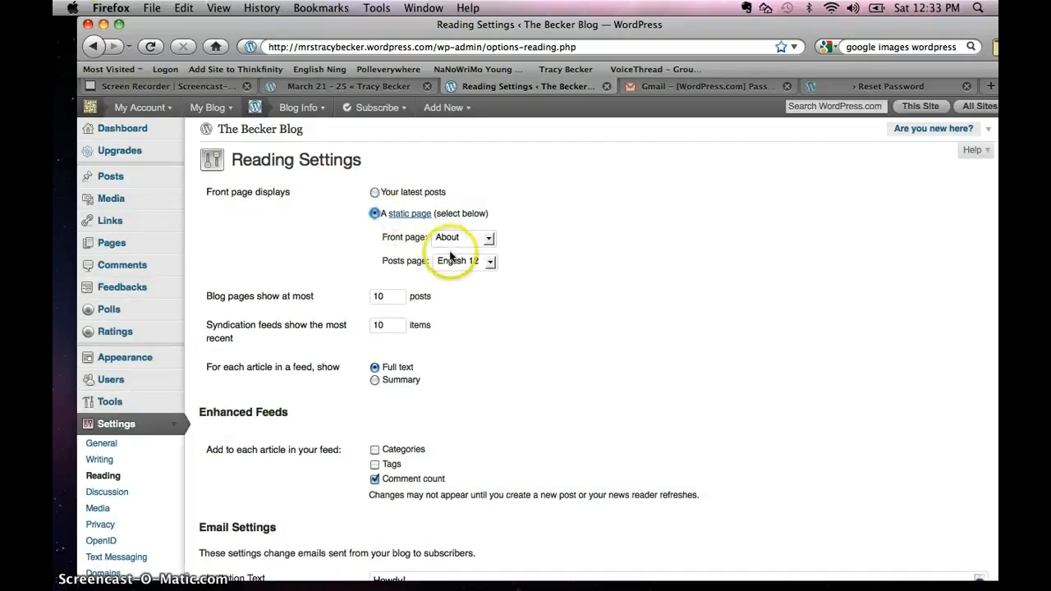
click(489, 238)
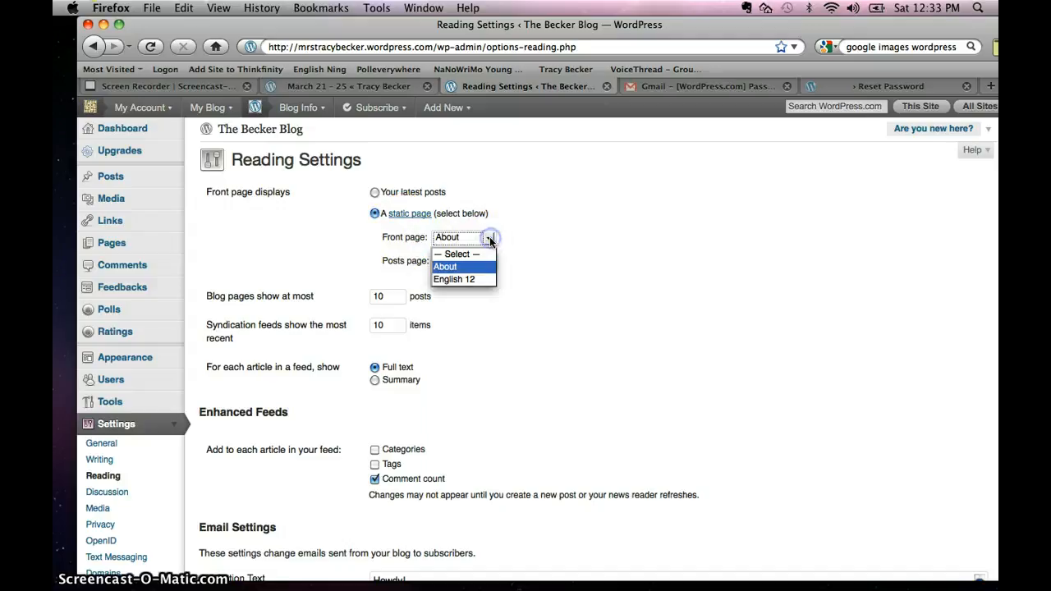
click(464, 266)
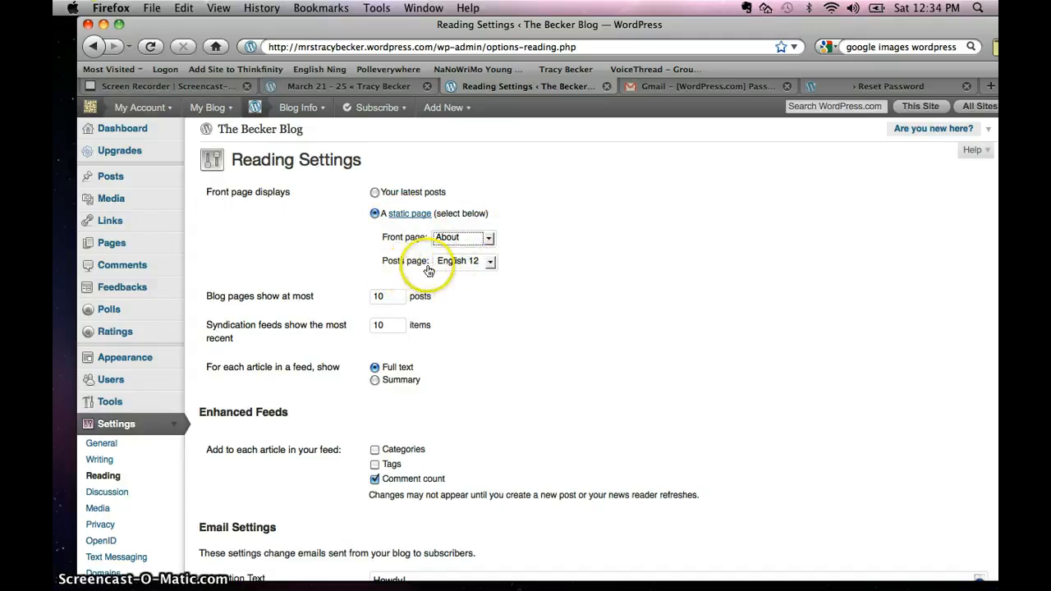
click(491, 263)
click(466, 303)
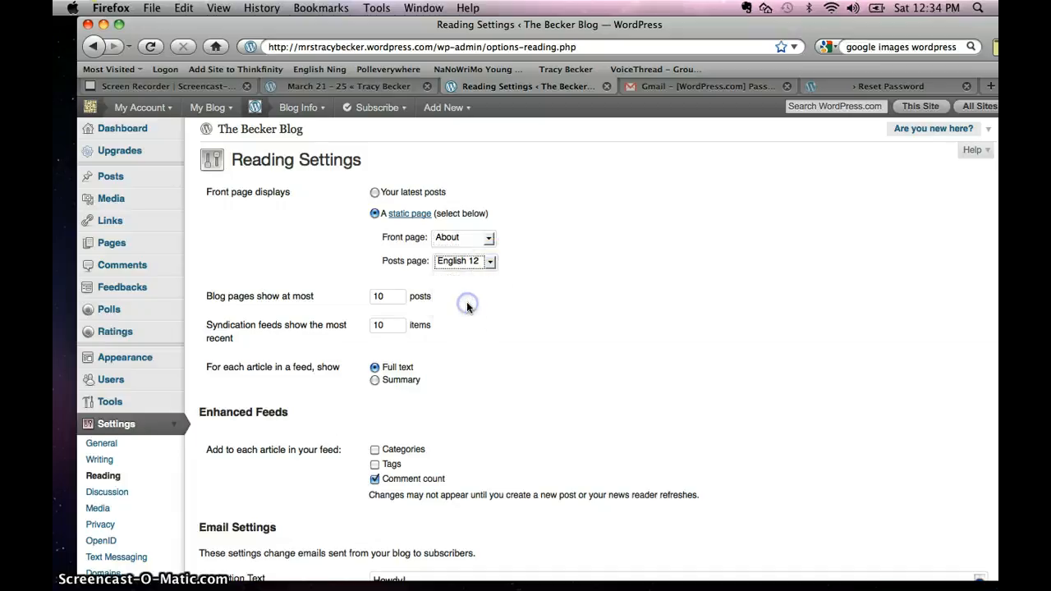
Step: Try About as the posts page, and set it back to English 12
click(490, 261)
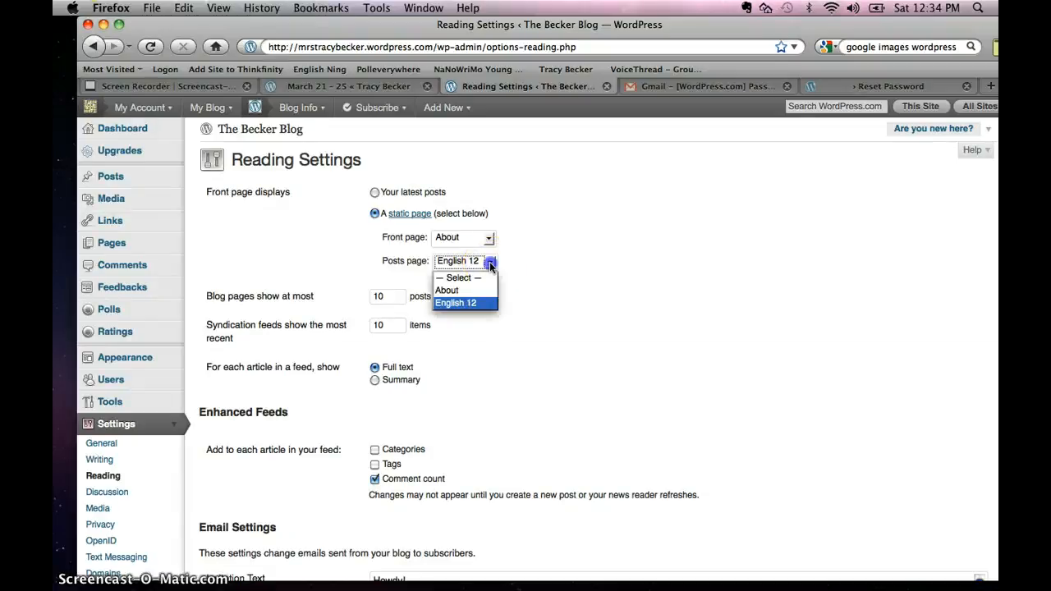
click(452, 292)
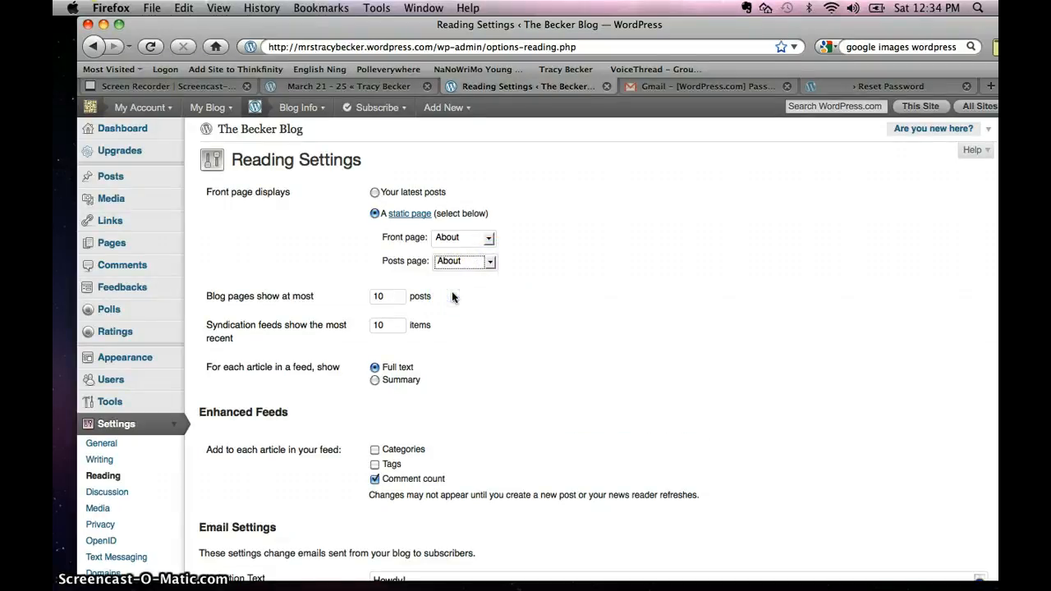
click(489, 262)
click(456, 303)
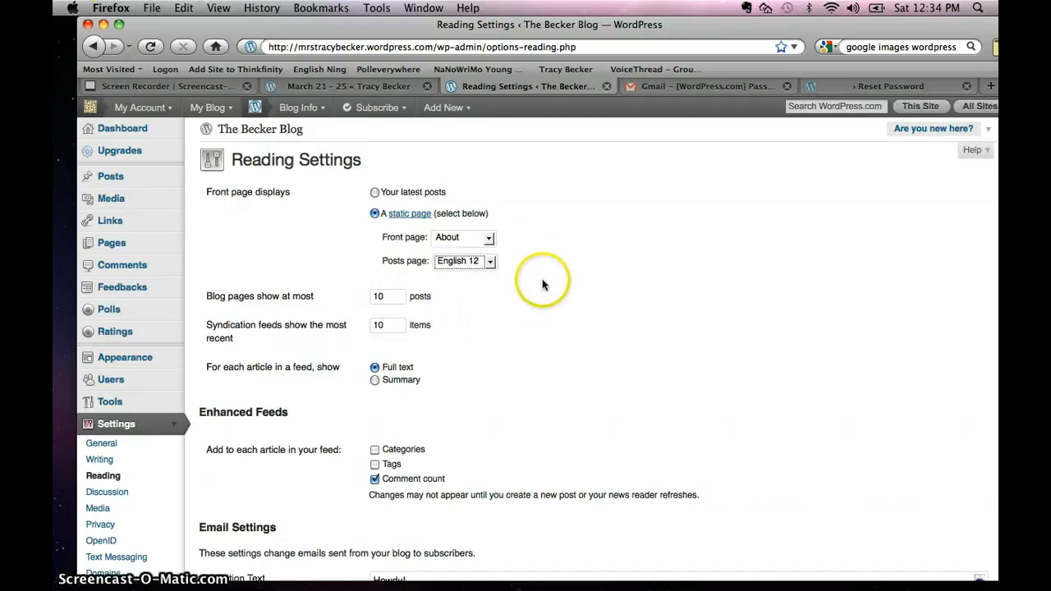
Step: Review the post limits, feed options and email settings, and save the Reading settings
scroll(541, 284, down, 1)
scroll(526, 285, down, 3)
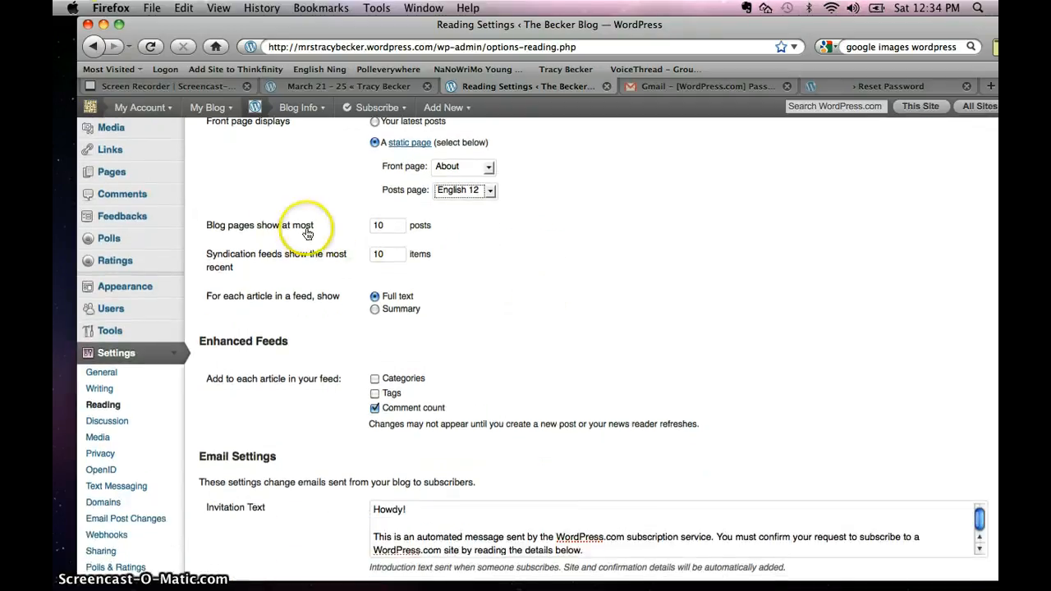
click(387, 229)
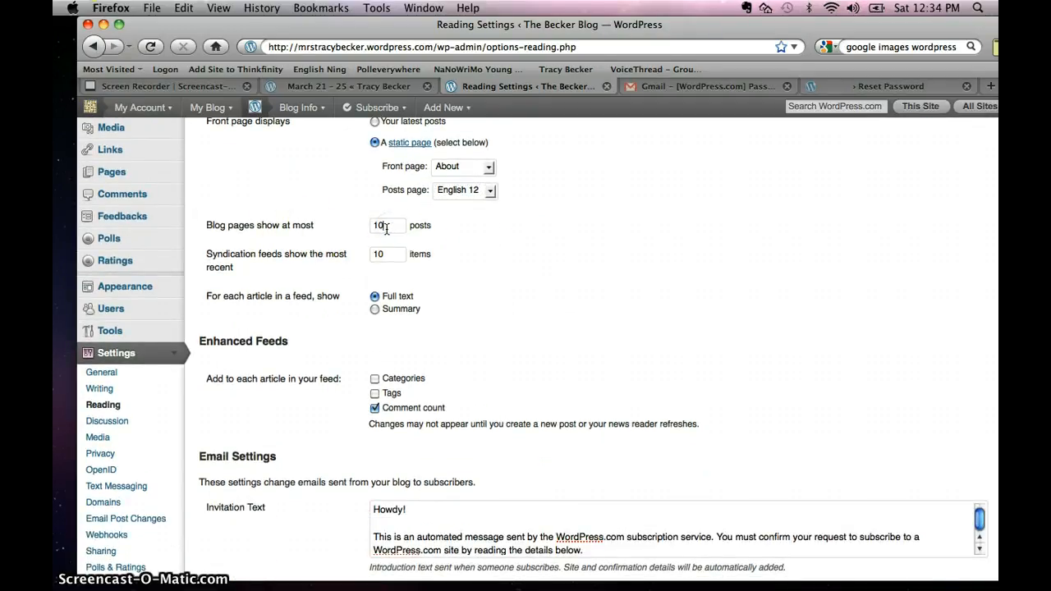
click(389, 257)
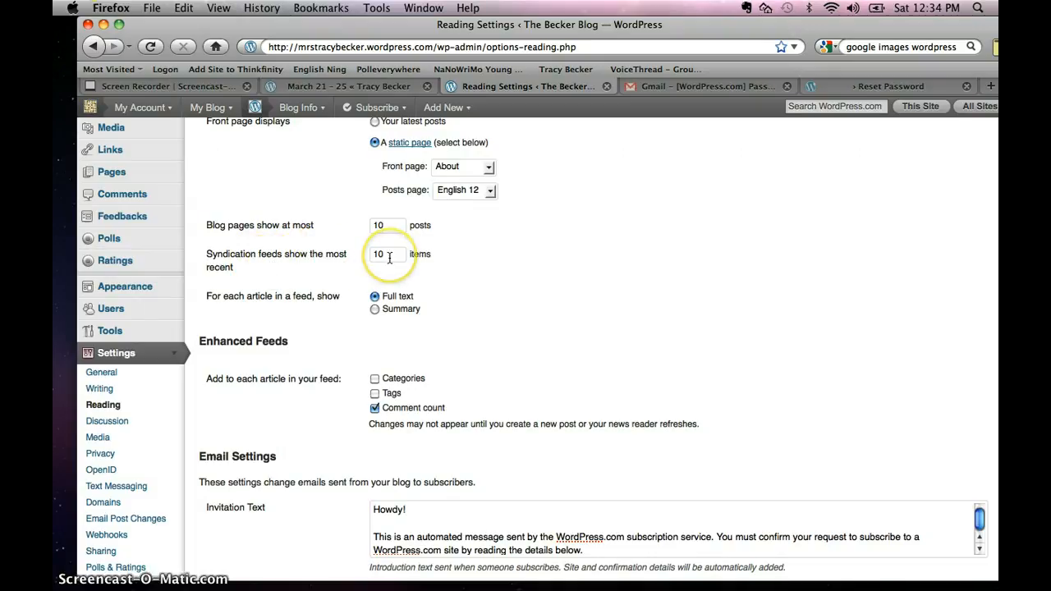
scroll(391, 259, down, 3)
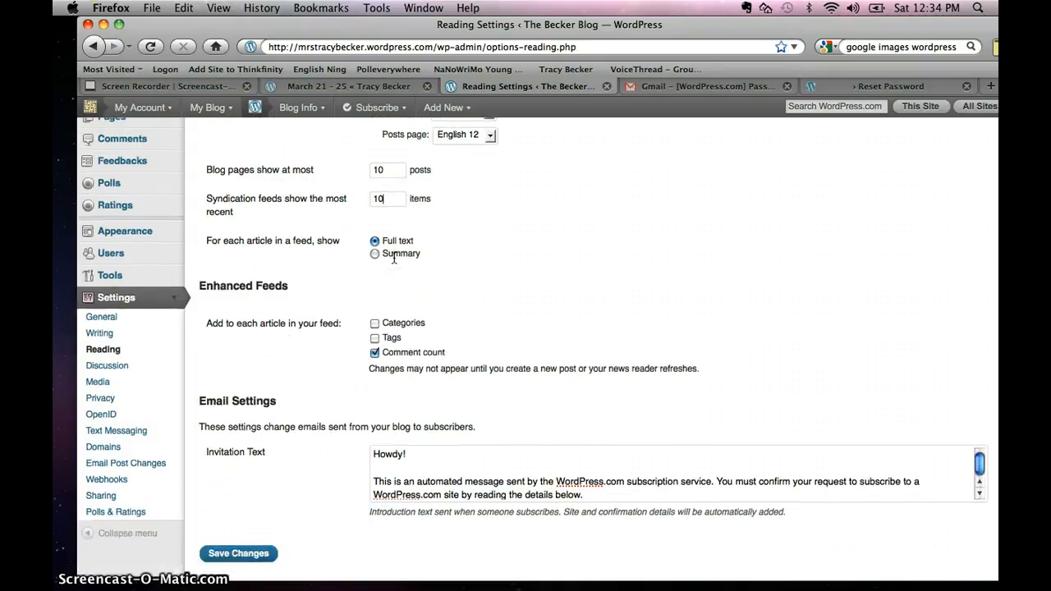
scroll(393, 259, down, 2)
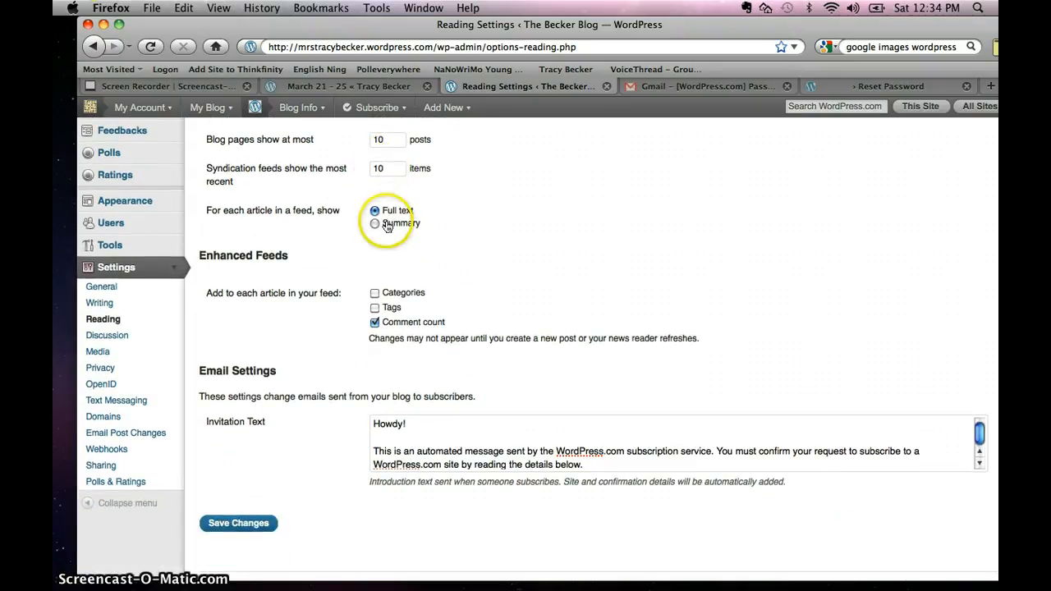
scroll(427, 282, down, 1)
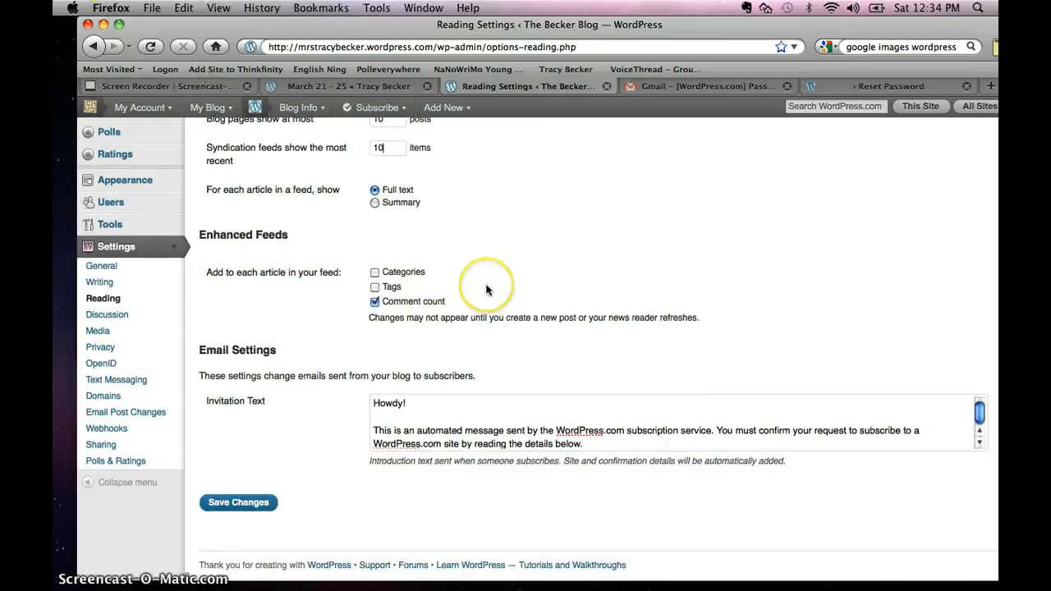
click(243, 507)
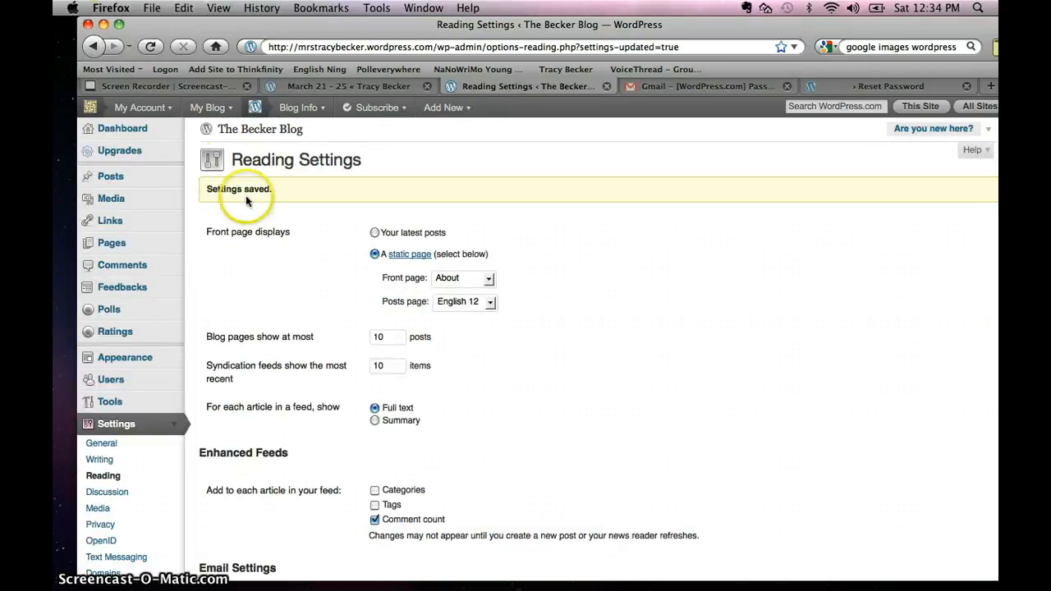
Step: Open the live Becker Blog site and view its About front page
click(245, 131)
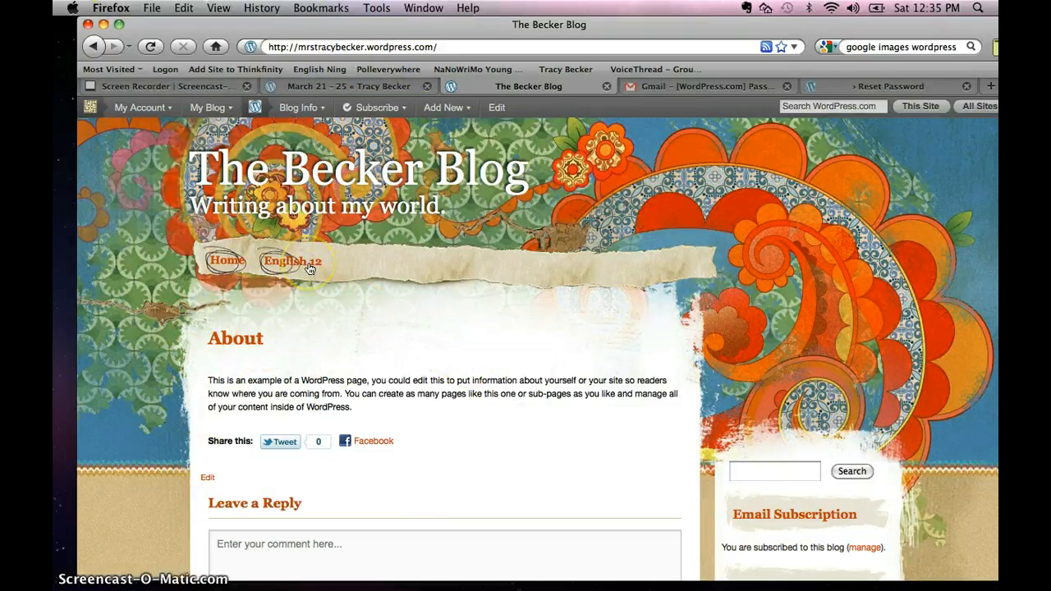
scroll(309, 270, down, 1)
scroll(310, 269, down, 3)
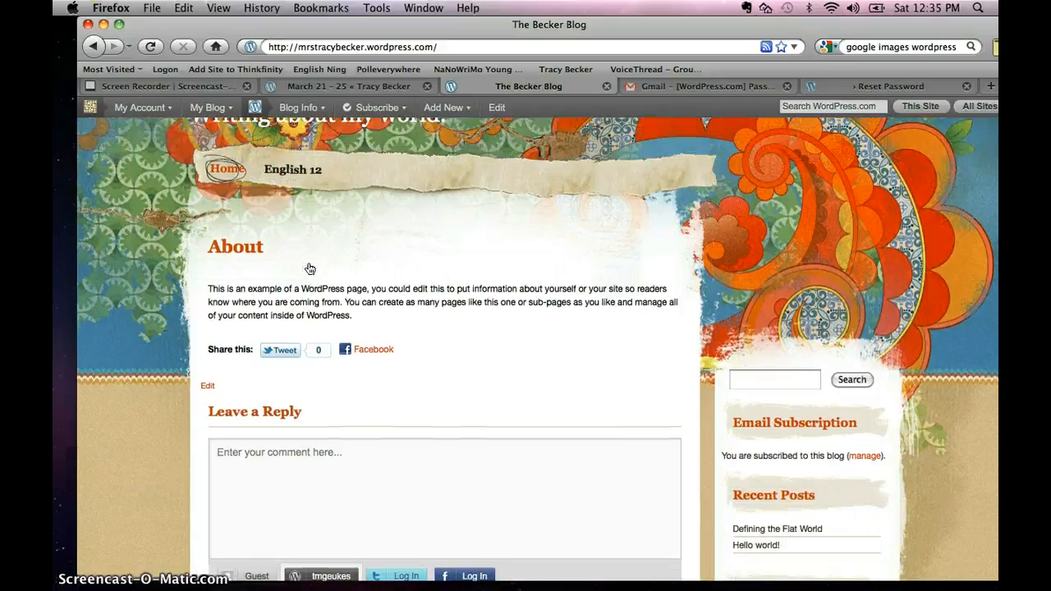
Step: Open the blog's English 12 page and examine its posts, recent posts list and archives
click(294, 177)
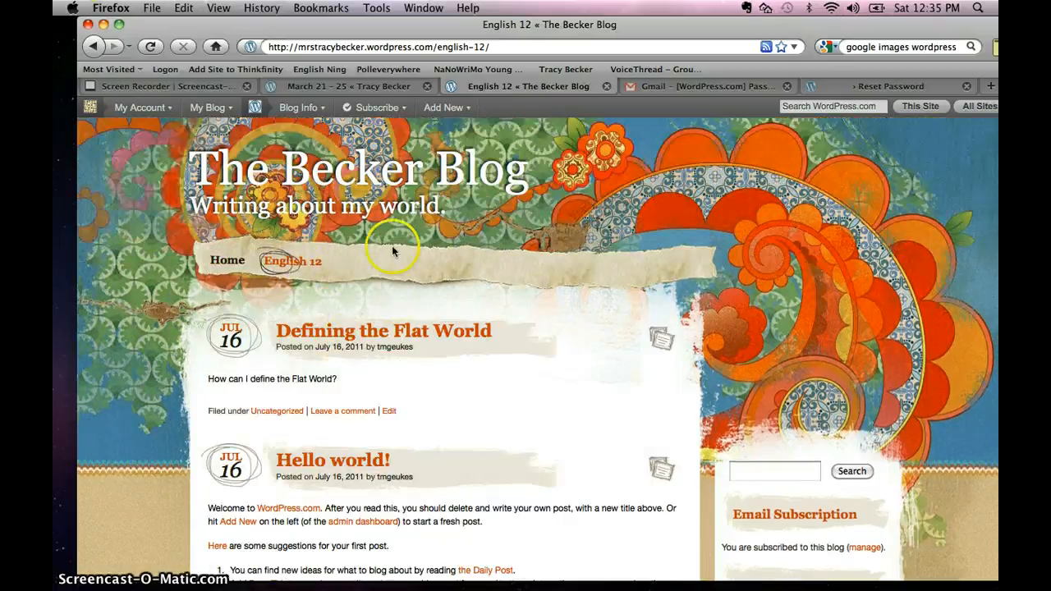
scroll(390, 244, down, 2)
scroll(390, 244, down, 5)
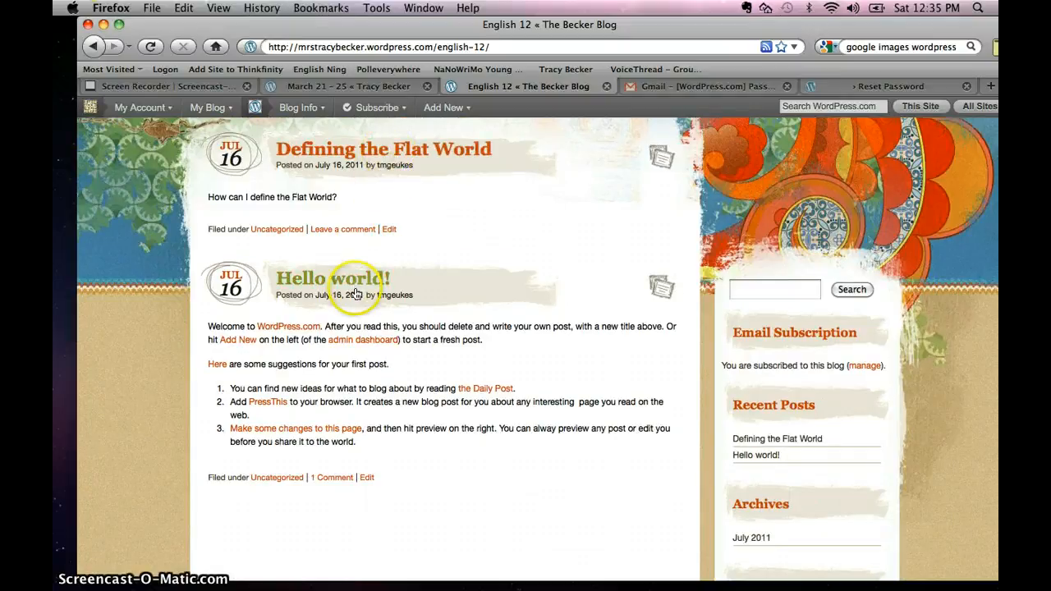
scroll(866, 313, down, 4)
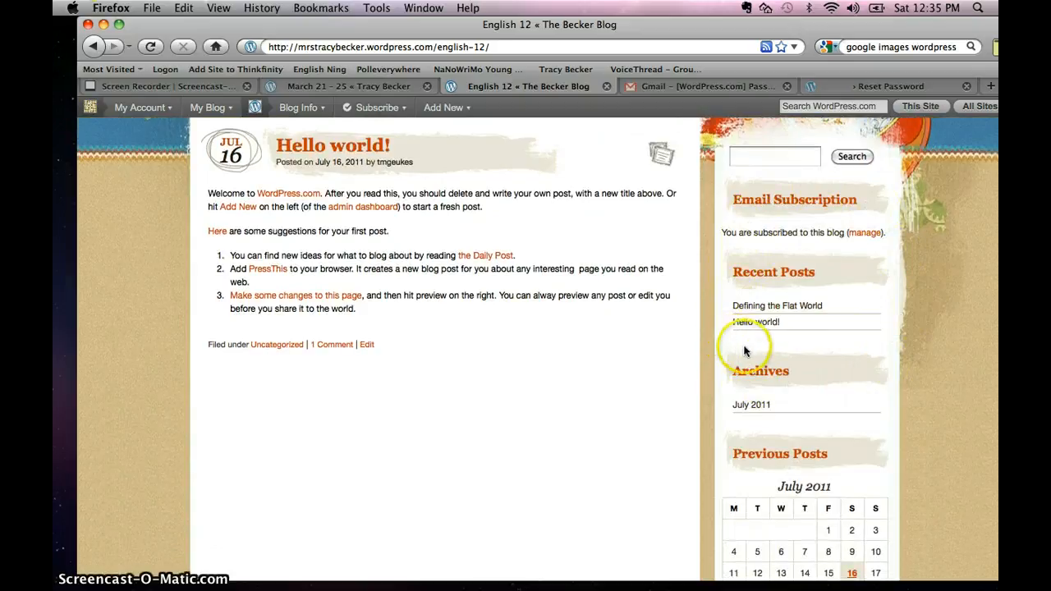
scroll(769, 345, down, 3)
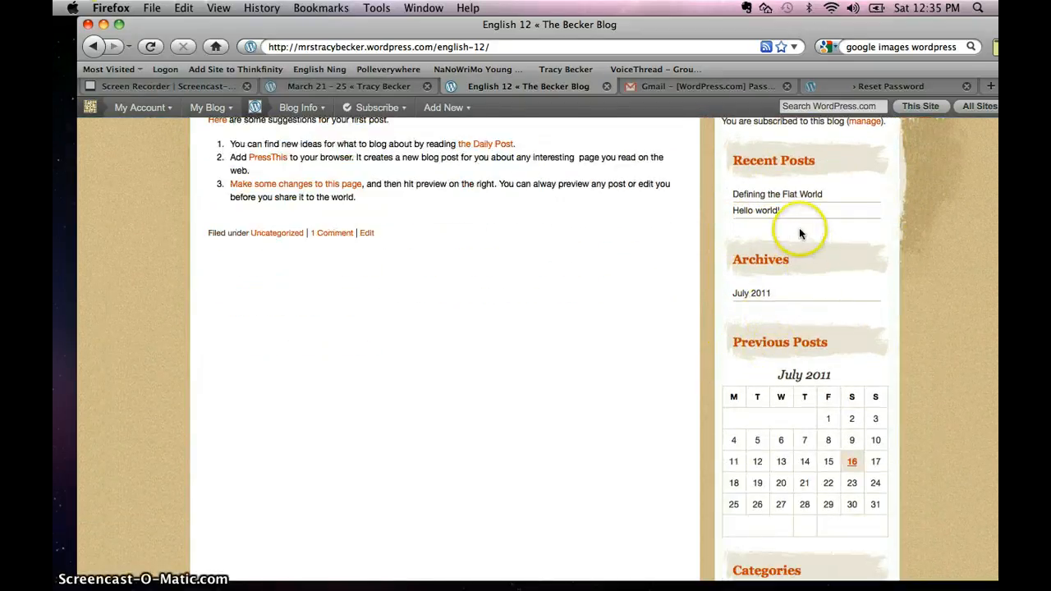
Step: Open the recent post Defining the Flat World and examine its content and reply area
click(769, 197)
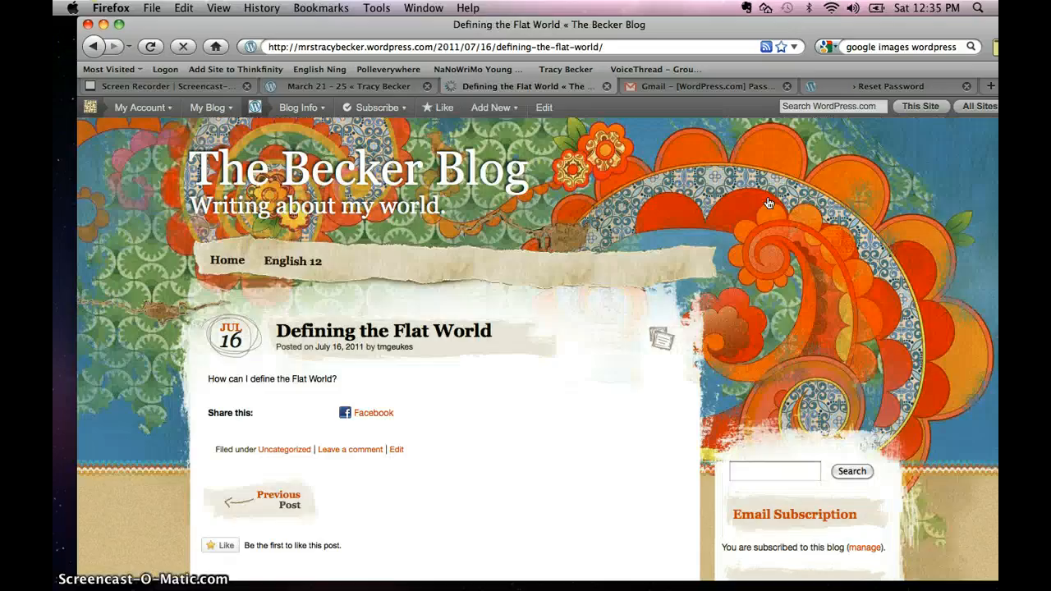
scroll(411, 364, down, 1)
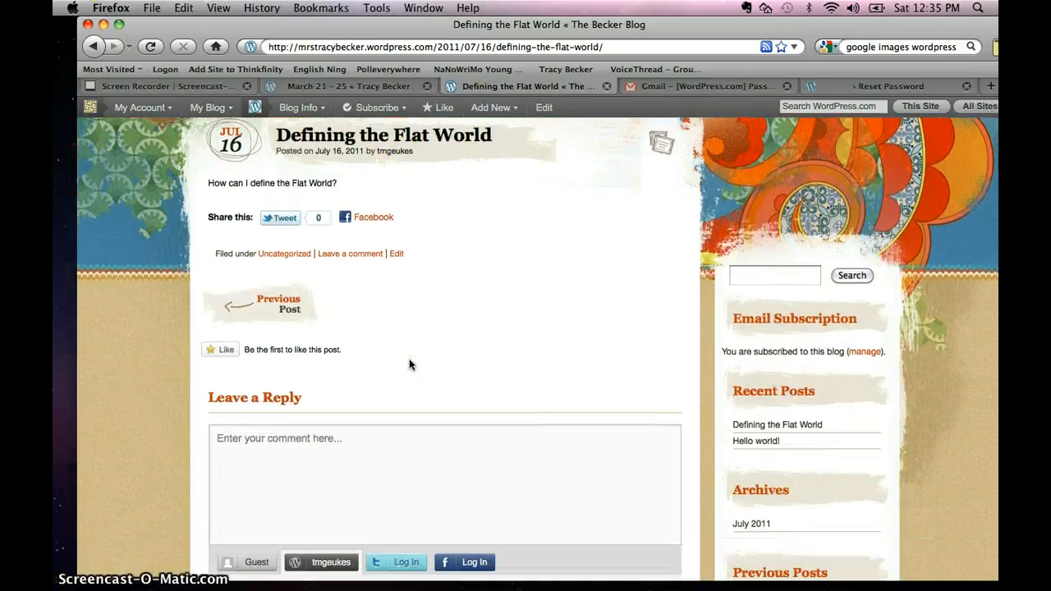
scroll(411, 364, up, 2)
scroll(411, 365, down, 3)
scroll(412, 364, down, 2)
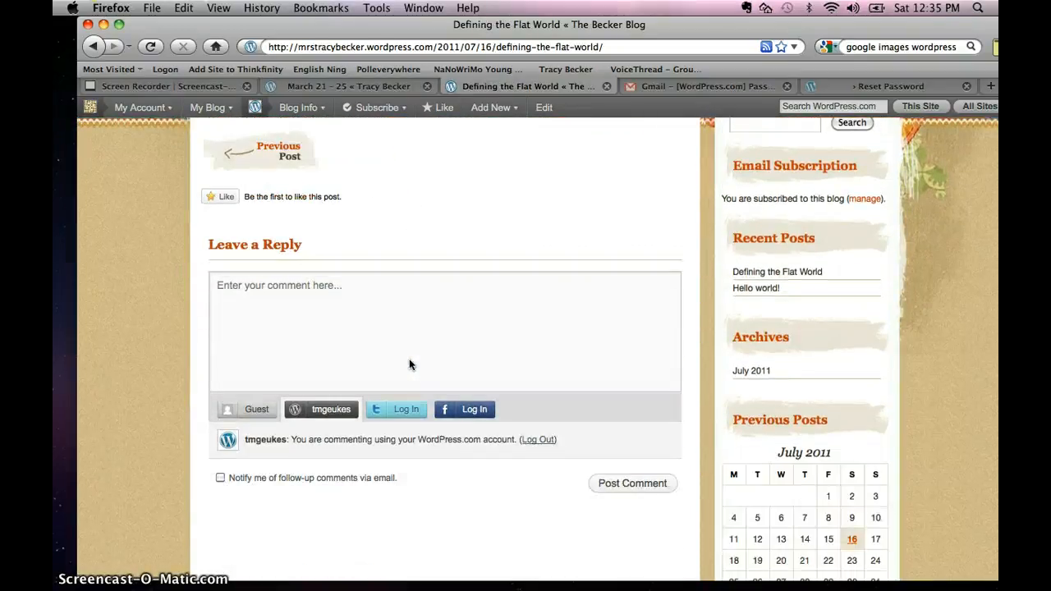
scroll(411, 364, up, 1)
scroll(399, 328, up, 3)
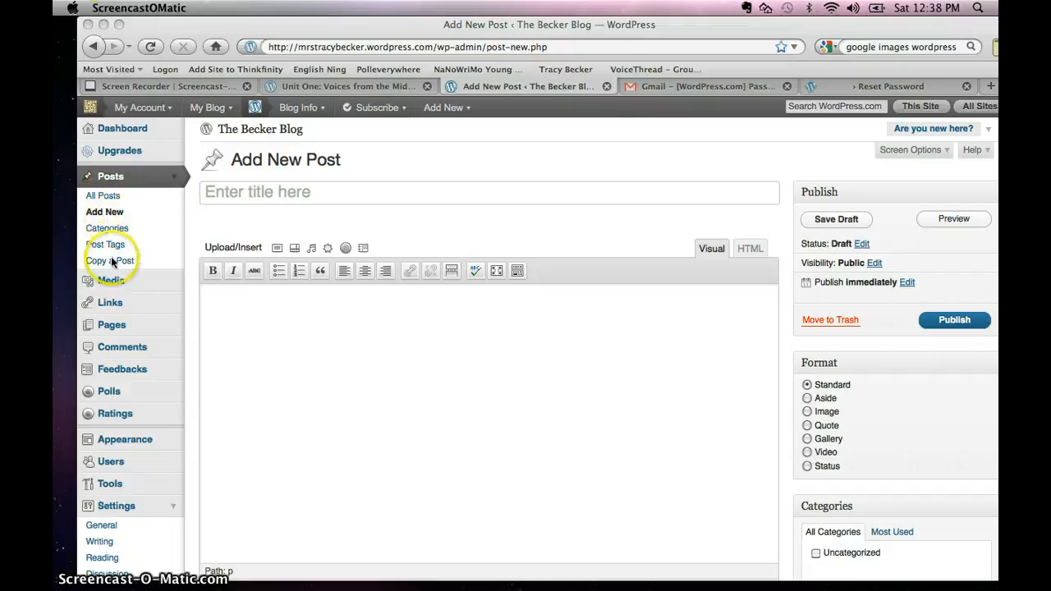
Step: Start a new blog post titled "Imperialism in the Middle East"
click(111, 214)
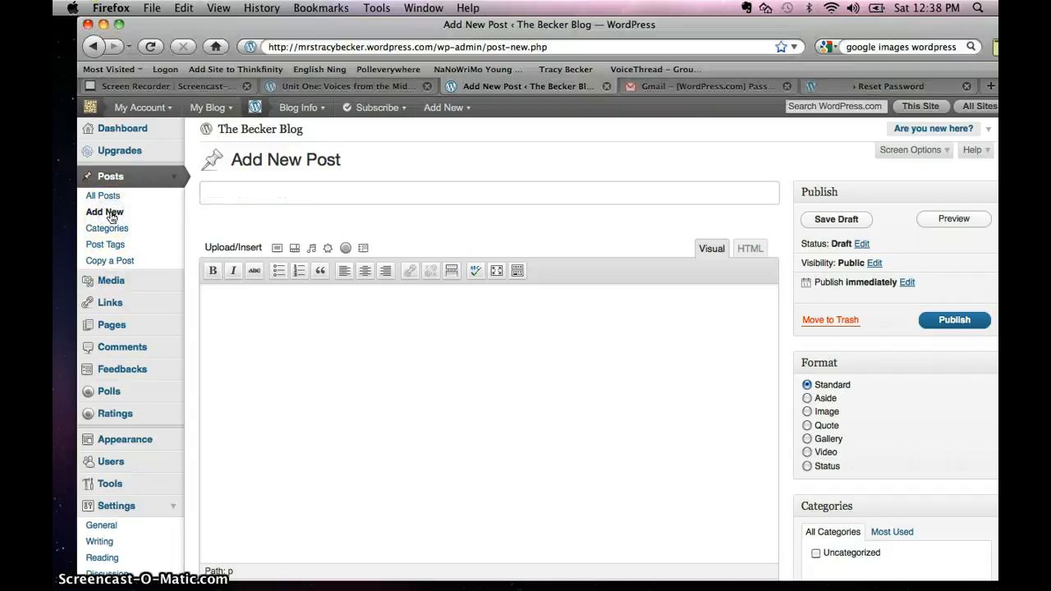
click(112, 217)
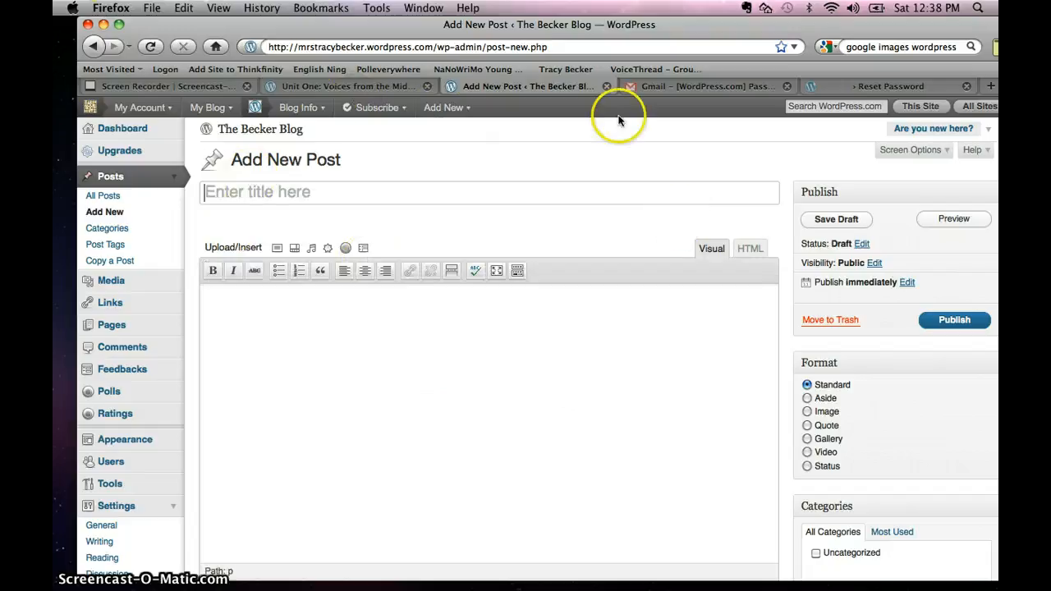
click(500, 369)
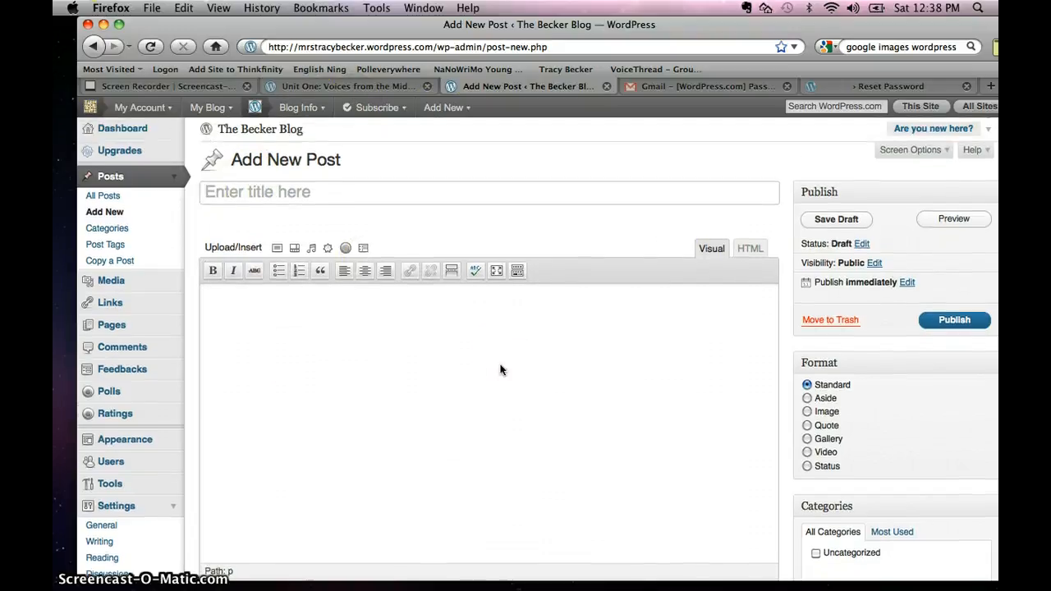
click(306, 197)
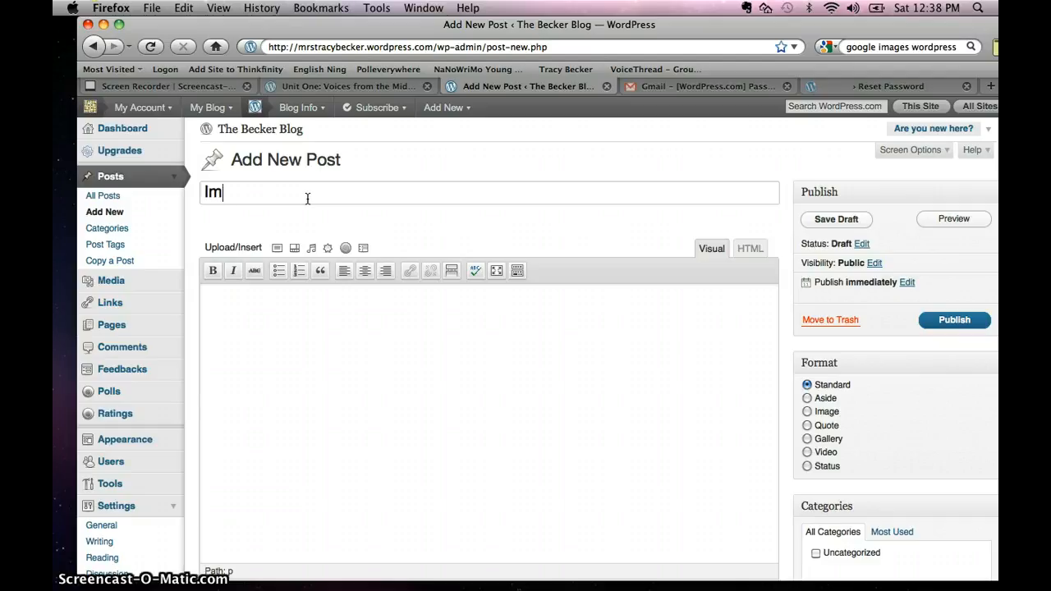
text(alism in the Middle East)
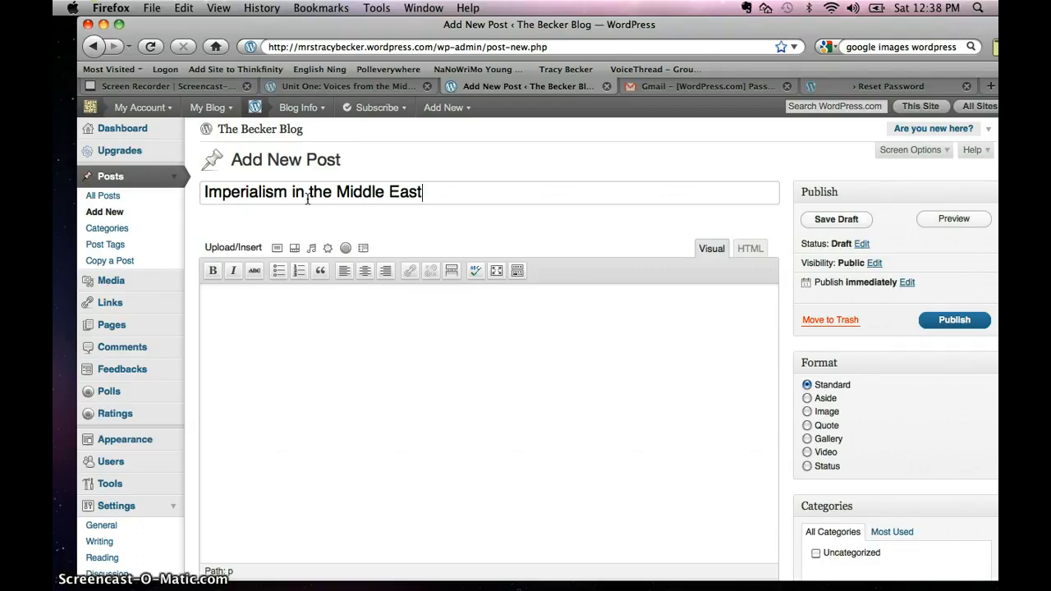
Step: Check the options below the new post's editor and publish the post
click(257, 300)
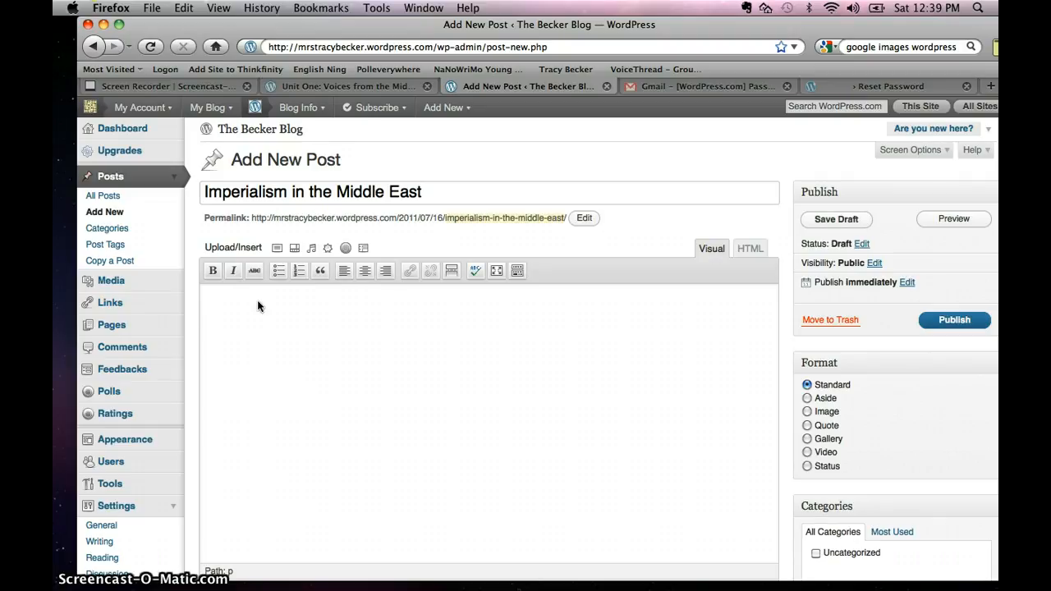
scroll(257, 300, down, 6)
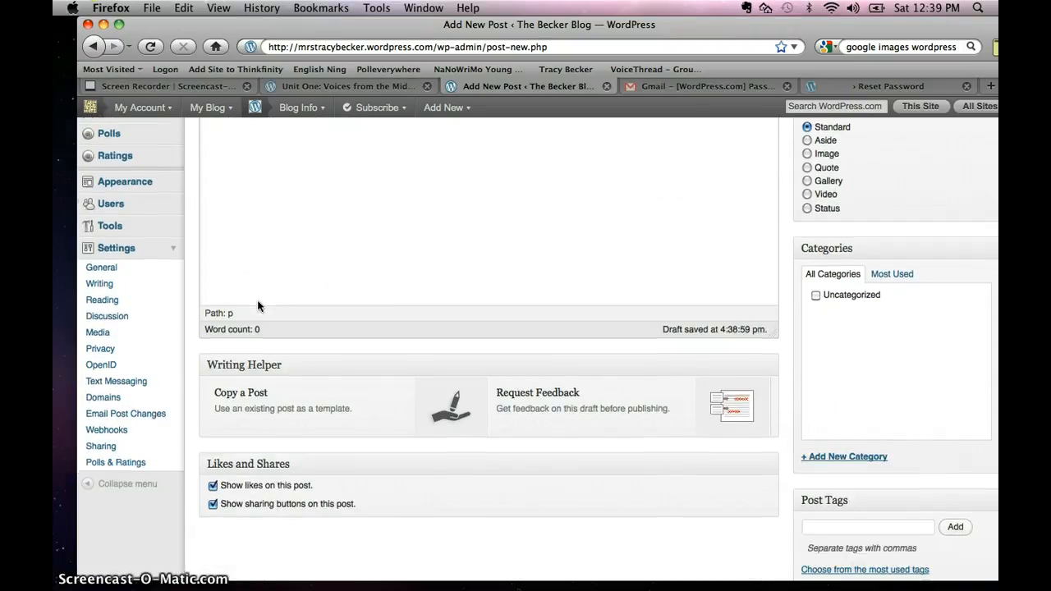
scroll(257, 299, up, 6)
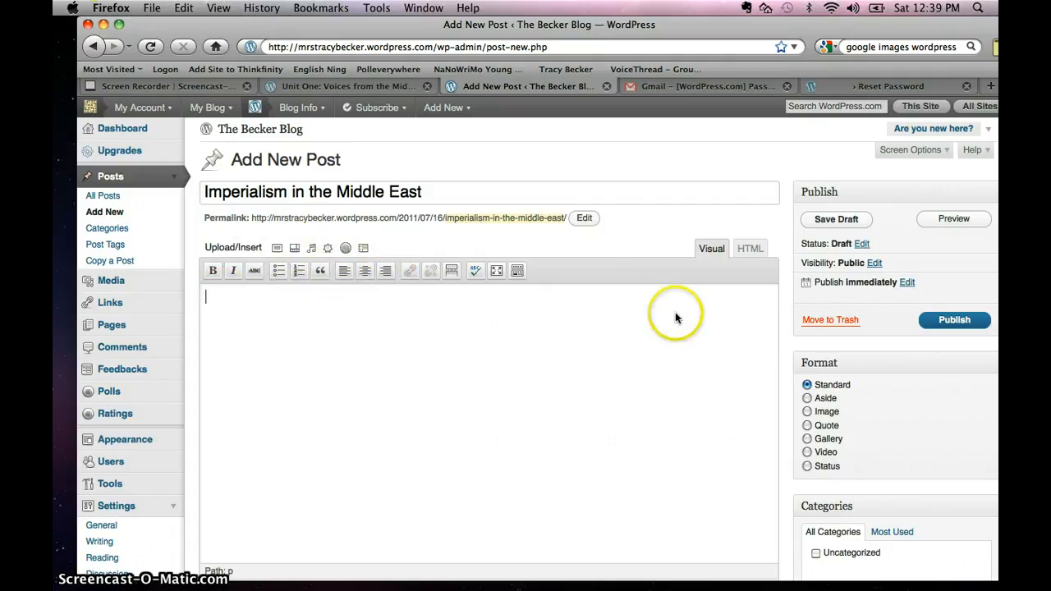
click(952, 321)
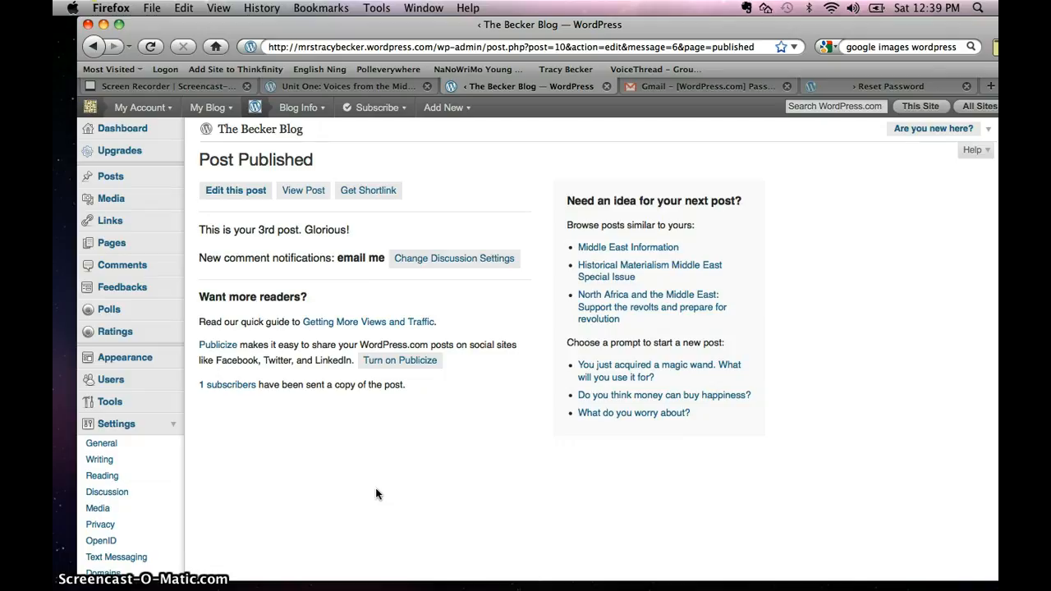
Step: Open the live blog's English 12 page and check the listing of the new post, the older posts and the recent posts list
click(237, 131)
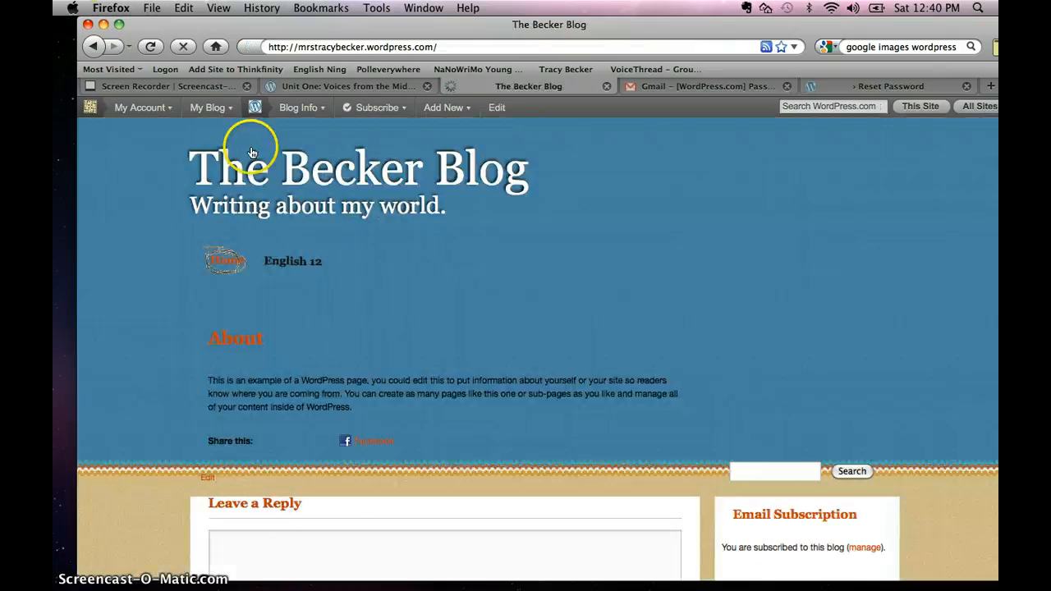
click(283, 265)
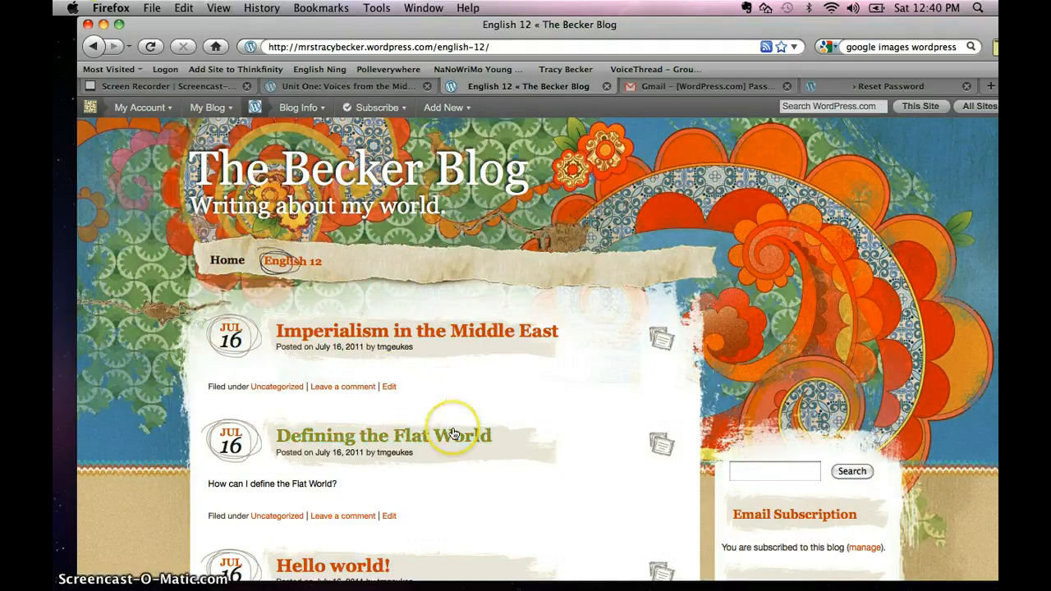
scroll(453, 431, down, 3)
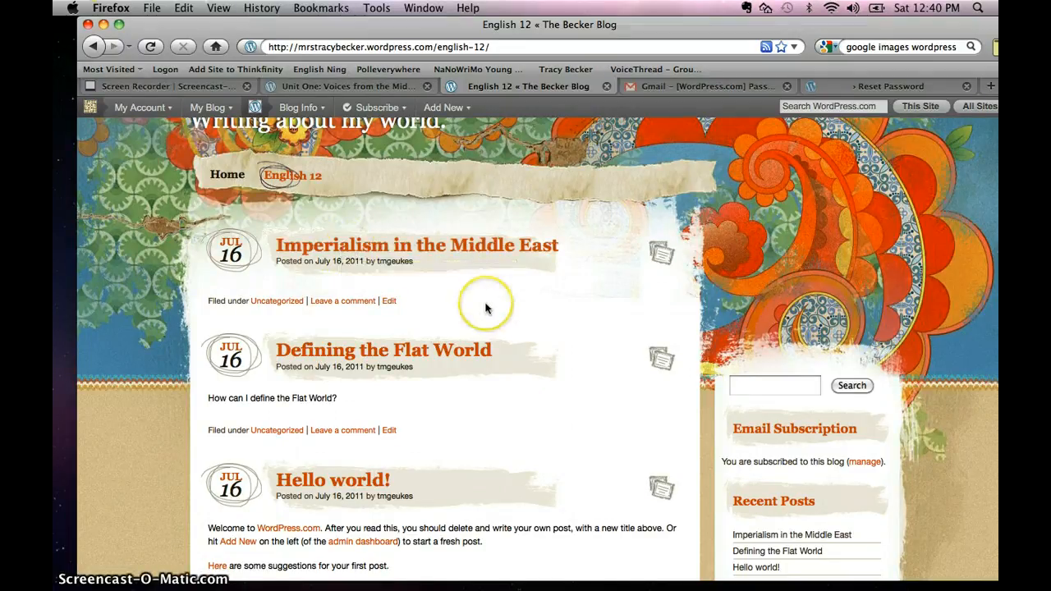
scroll(485, 308, down, 4)
scroll(486, 308, up, 3)
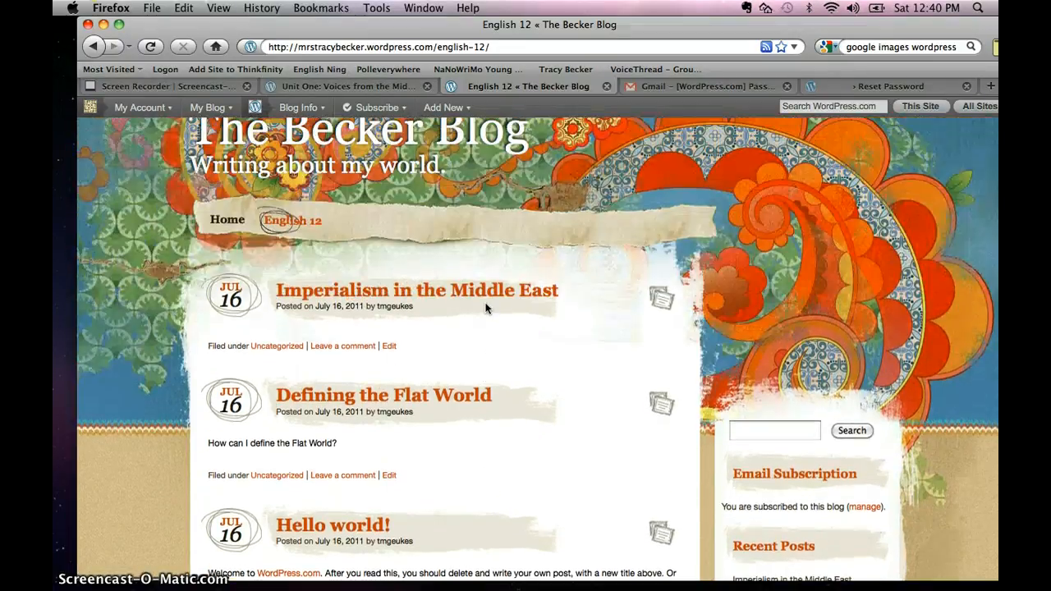
scroll(485, 308, down, 3)
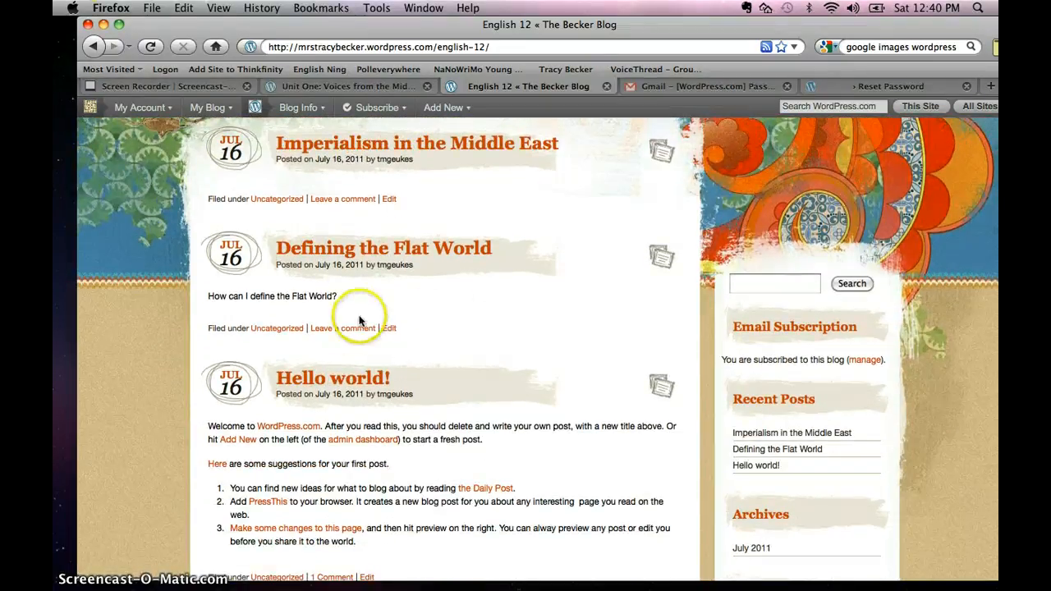
scroll(351, 332, down, 1)
scroll(351, 332, down, 7)
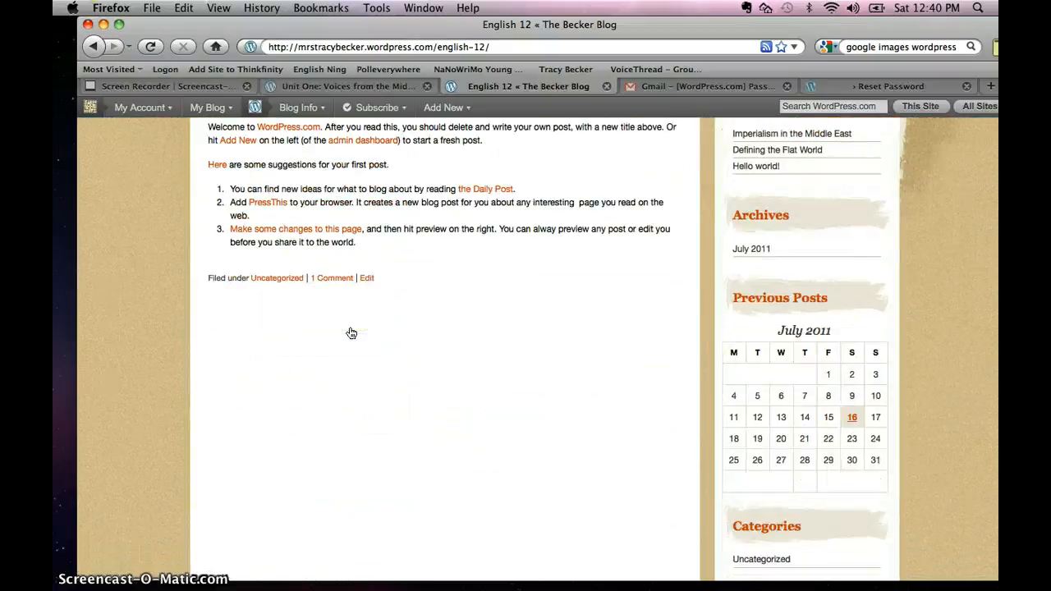
Step: Open the comment form of the Defining the Flat World post and examine its reply, sharing and like options
scroll(349, 332, up, 7)
click(356, 320)
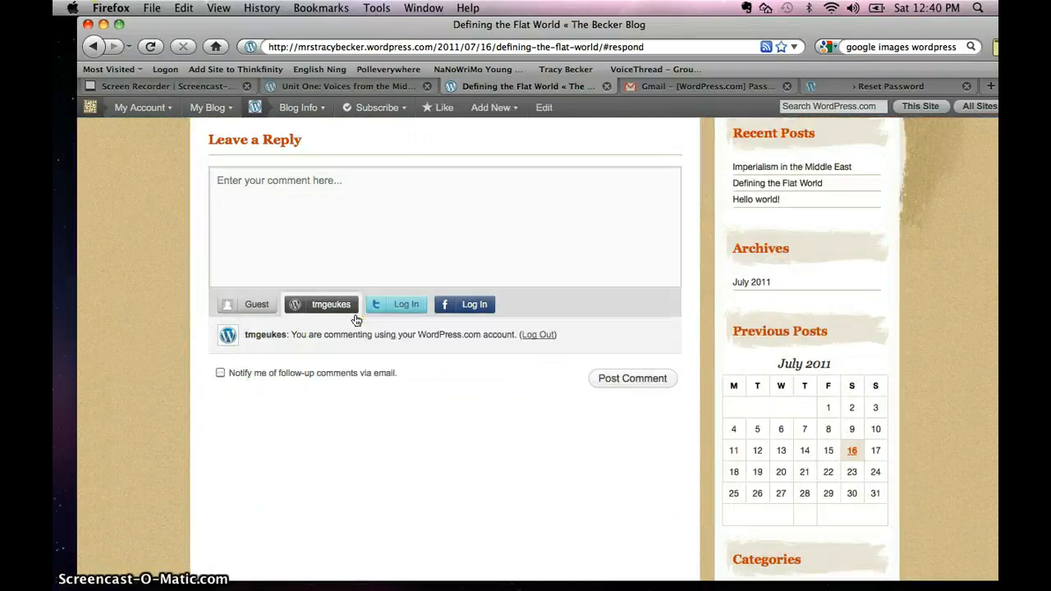
click(353, 234)
scroll(353, 236, up, 4)
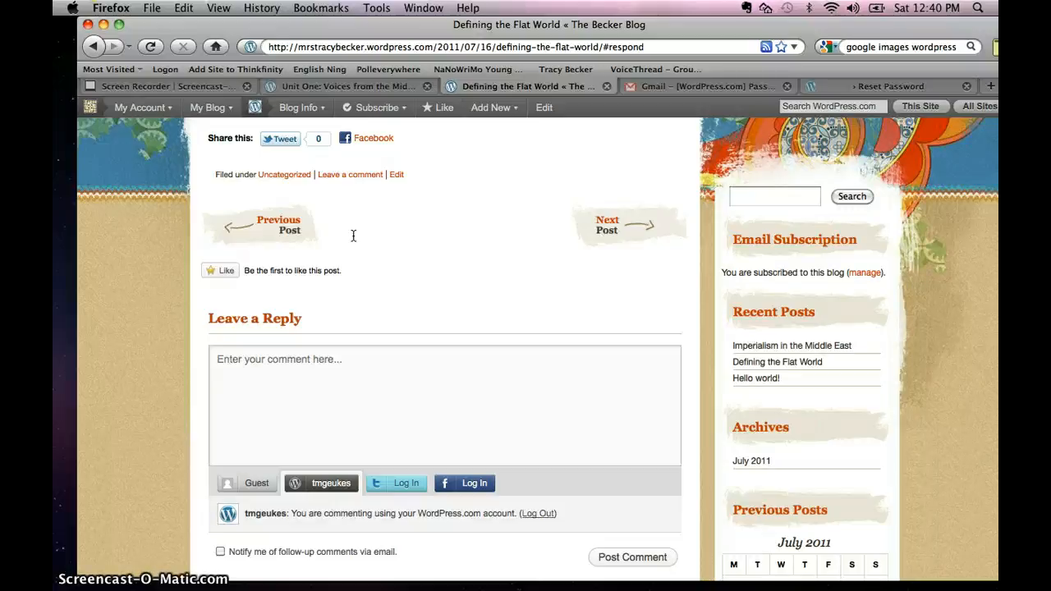
scroll(353, 235, up, 4)
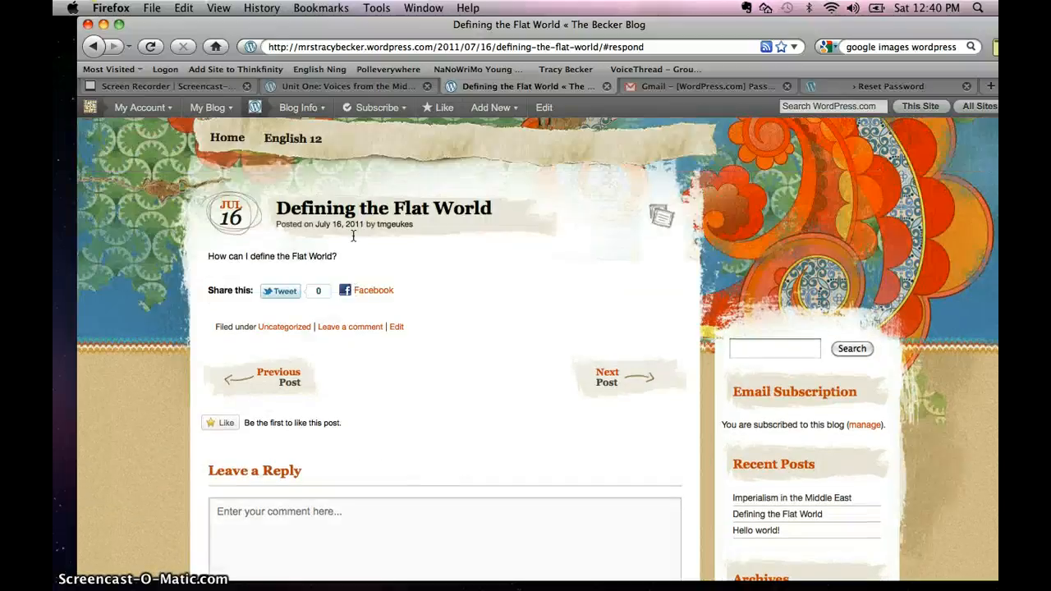
scroll(353, 235, down, 5)
scroll(354, 236, up, 2)
scroll(353, 236, up, 1)
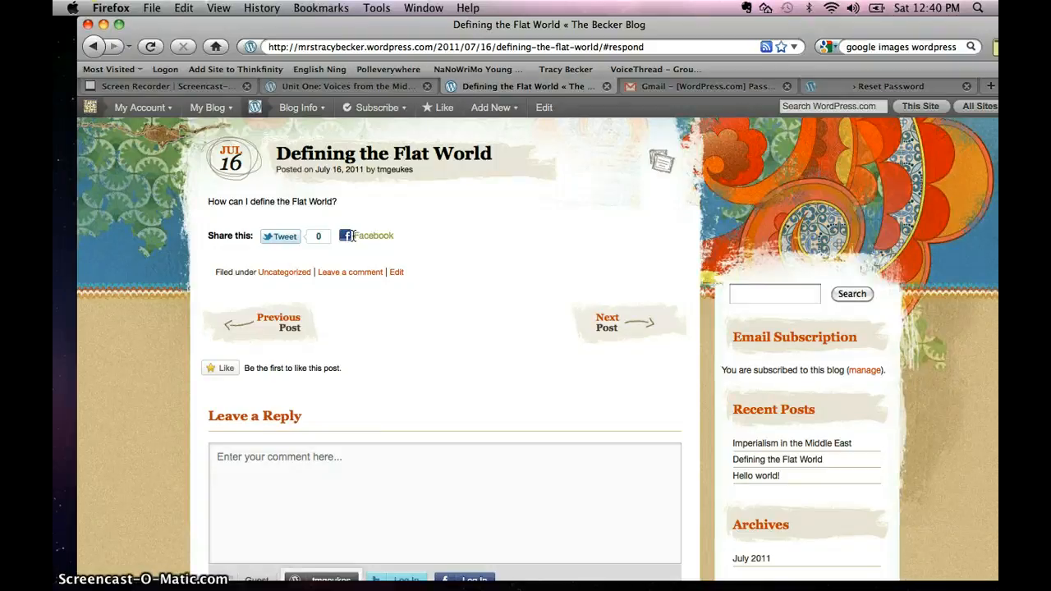
click(251, 367)
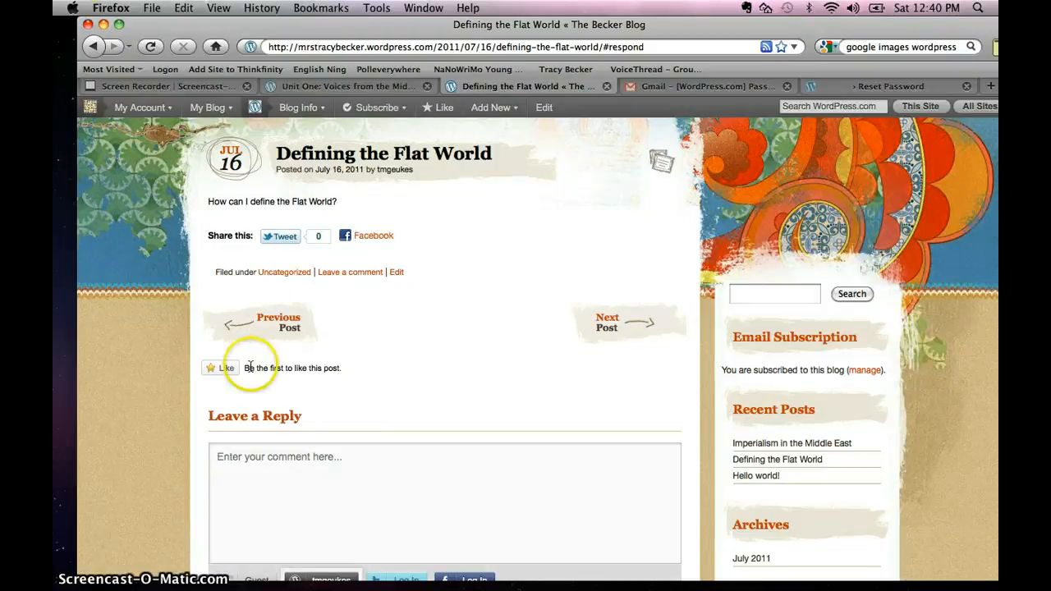